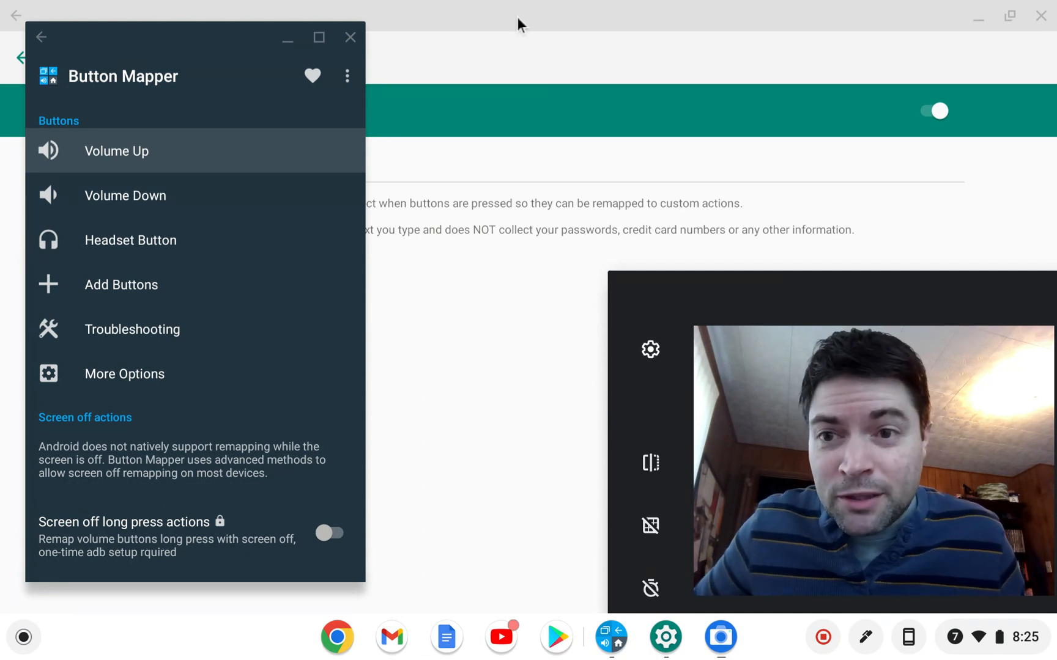
Step: Reposition the Button Mapper window and enter the Volume Up button's remapping settings
left_click_drag(186, 43, 186, 122)
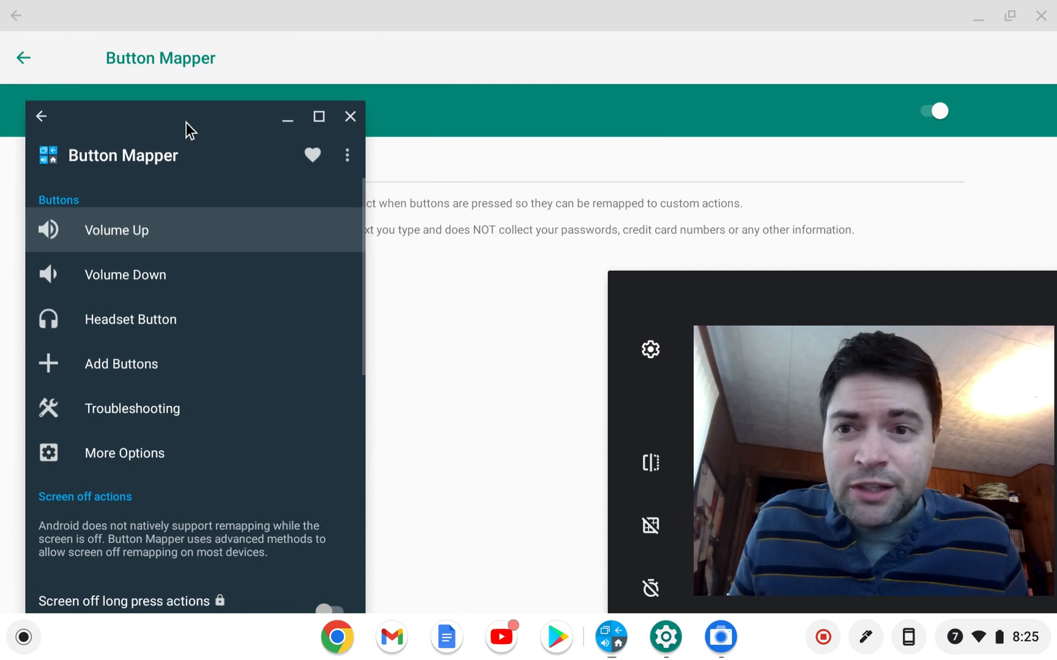
mouse_move(186, 122)
left_mouse_down()
mouse_move(183, 110)
mouse_move(214, 318)
left_mouse_up()
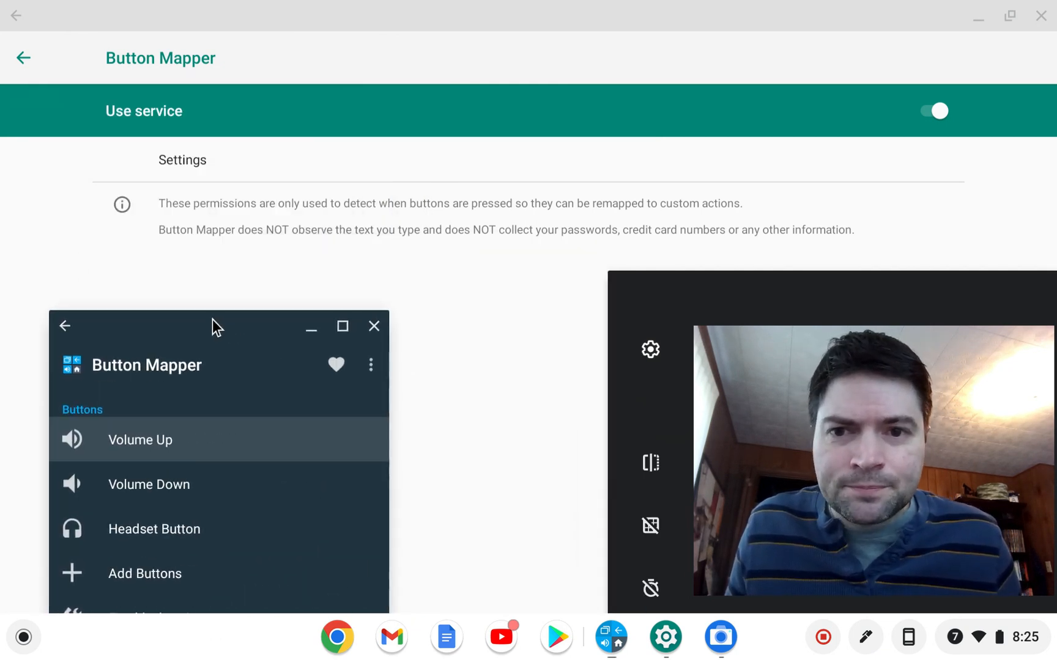
mouse_move(214, 318)
left_mouse_down()
mouse_move(176, 93)
mouse_move(206, 37)
left_mouse_up()
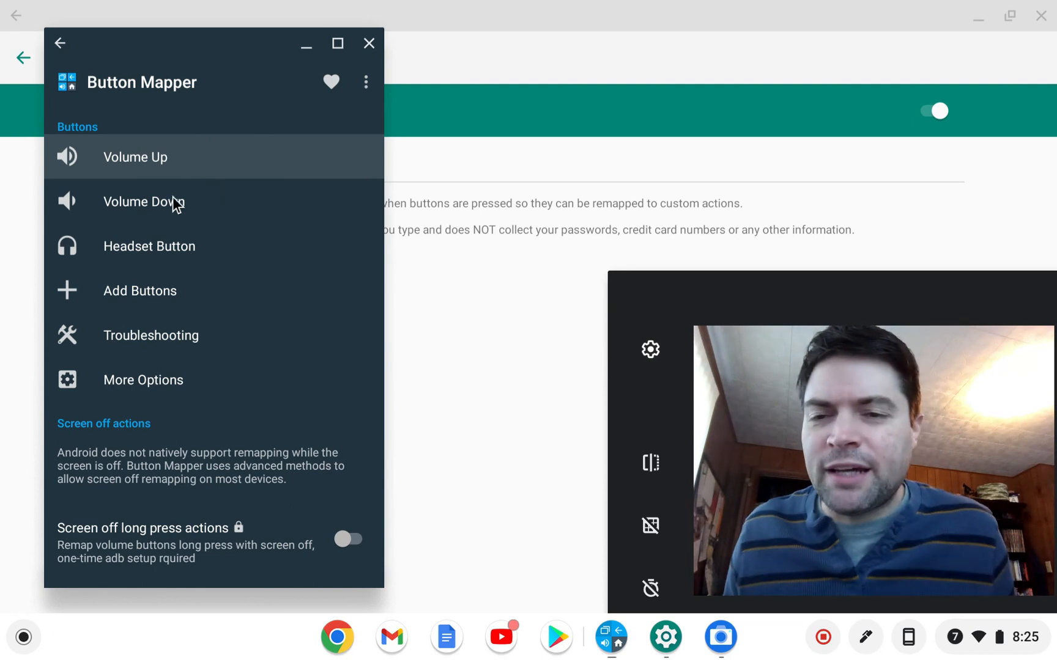
left_click(188, 157)
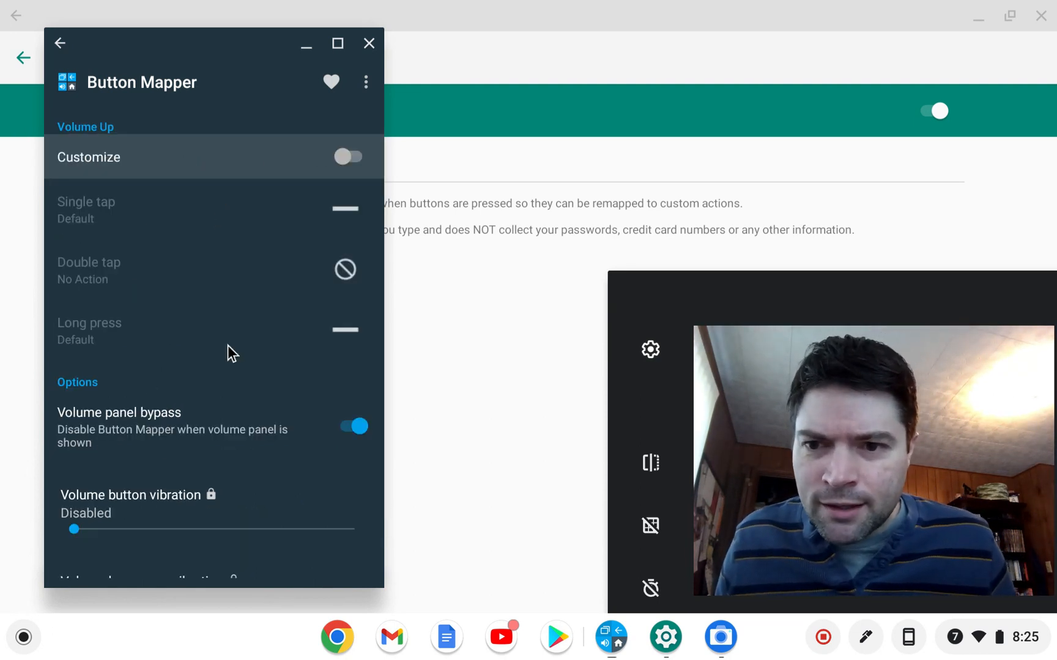
scroll(228, 346, "down", 2)
scroll(228, 345, "up", 2)
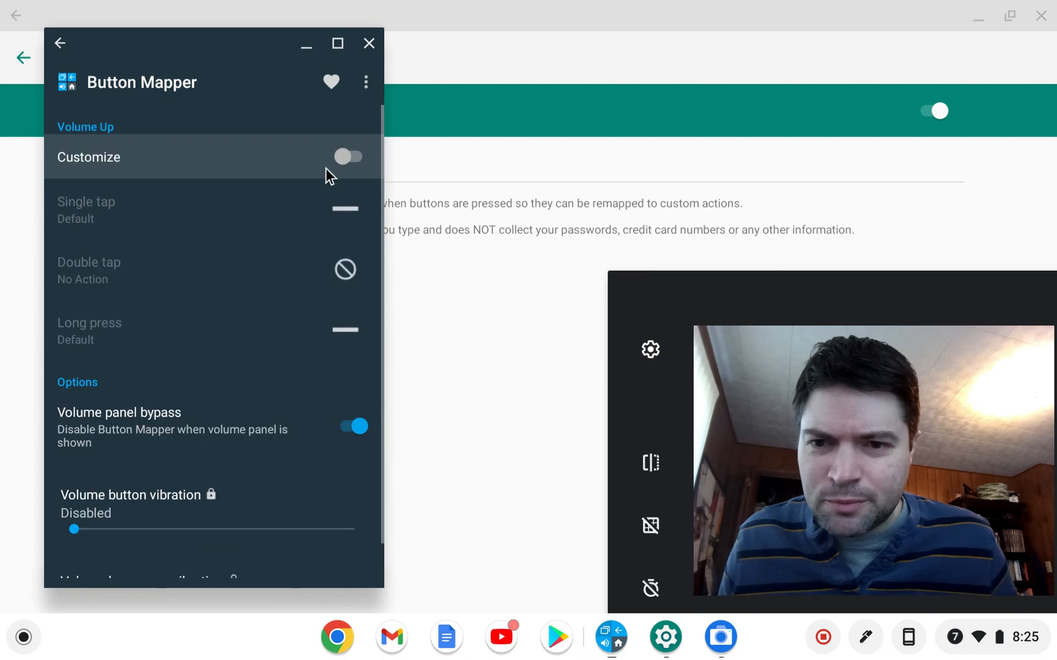
Step: Enable custom actions for Volume Up, leaving single tap unchanged
left_click(344, 156)
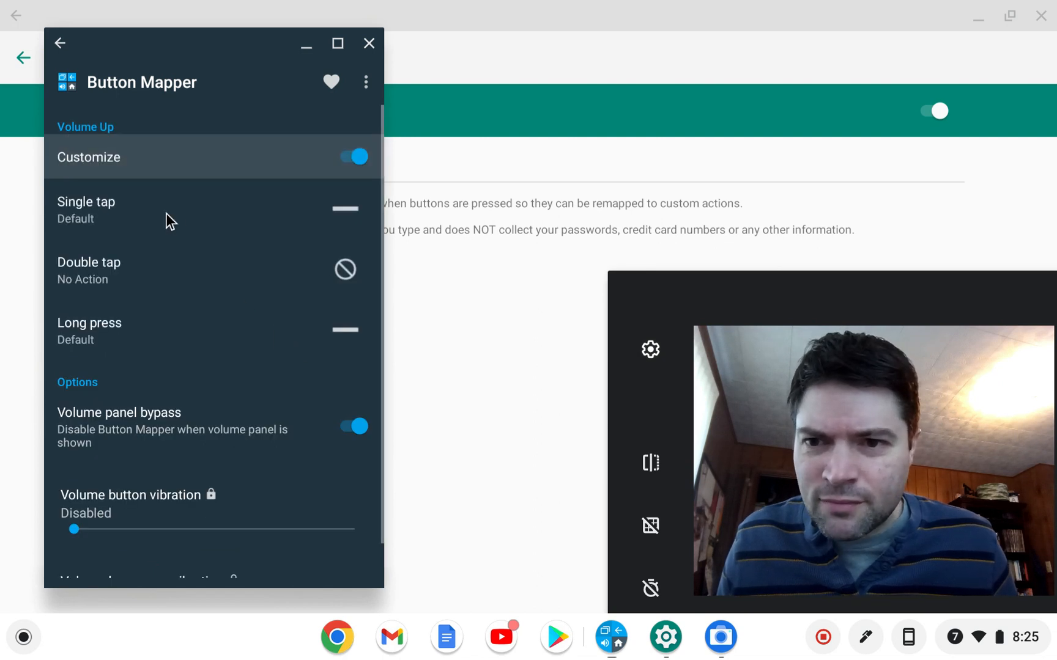
left_click(103, 199)
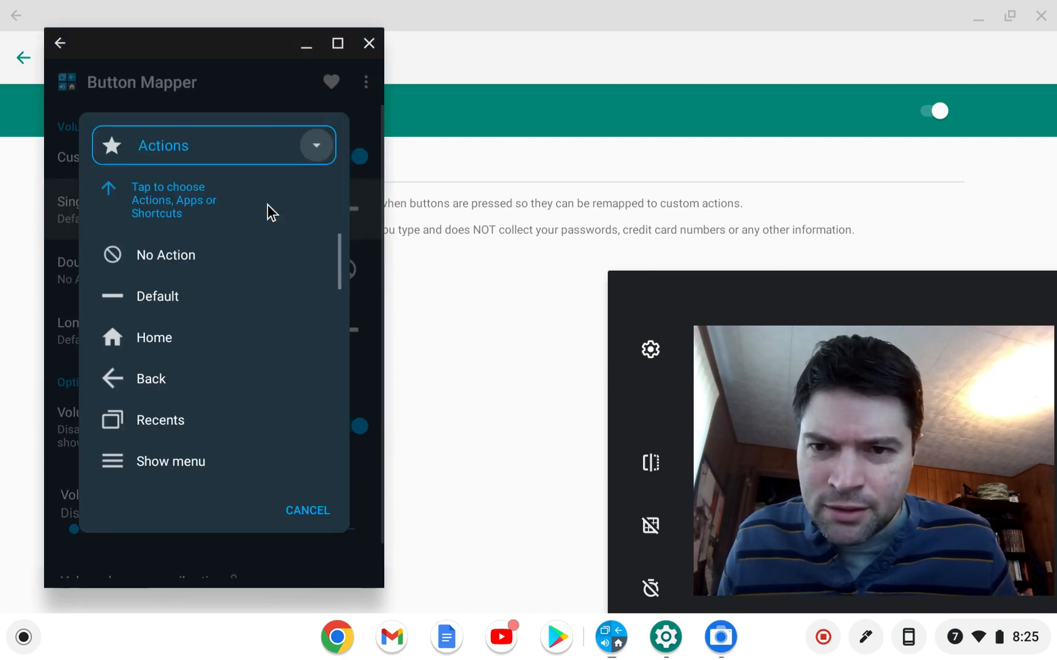
left_click(304, 510)
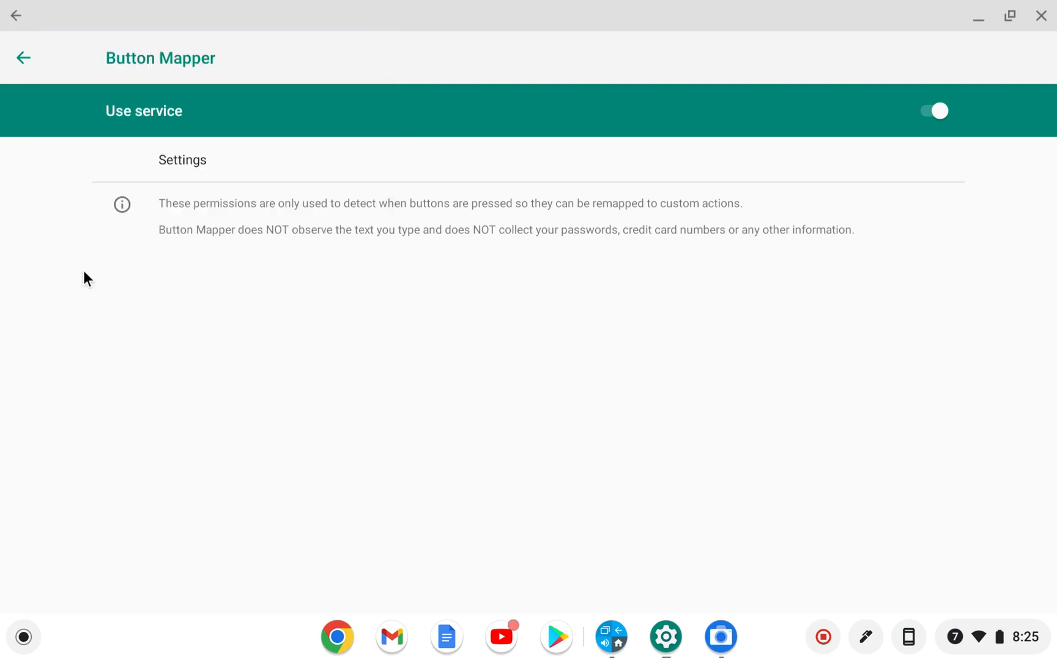
left_click(613, 638)
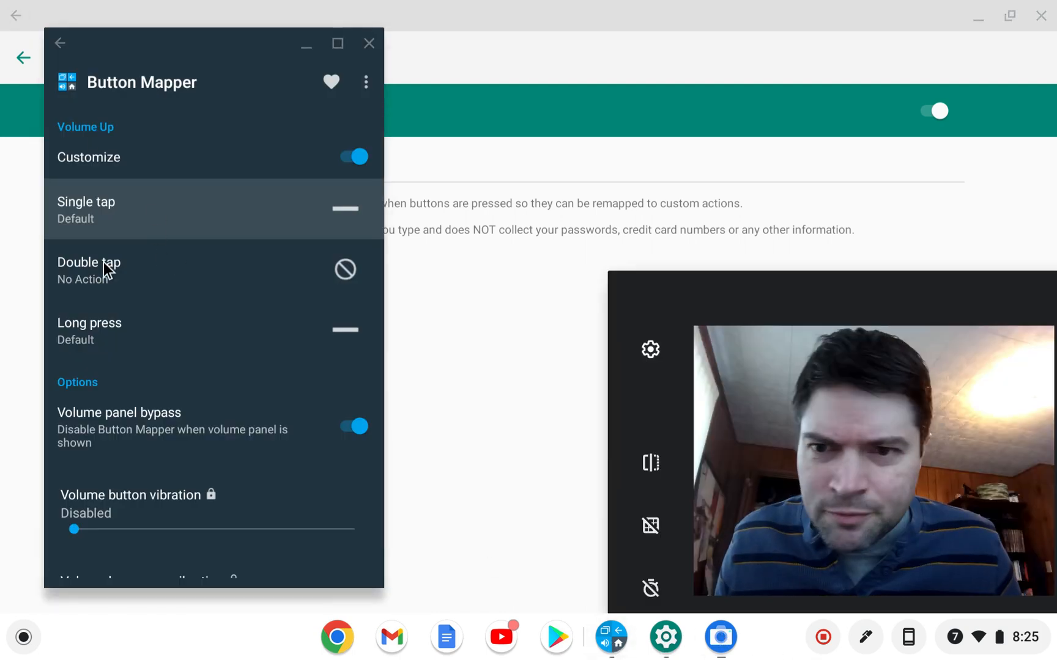
Step: Map double-tapping Volume Up to Home and test it with the volume key
left_click(103, 263)
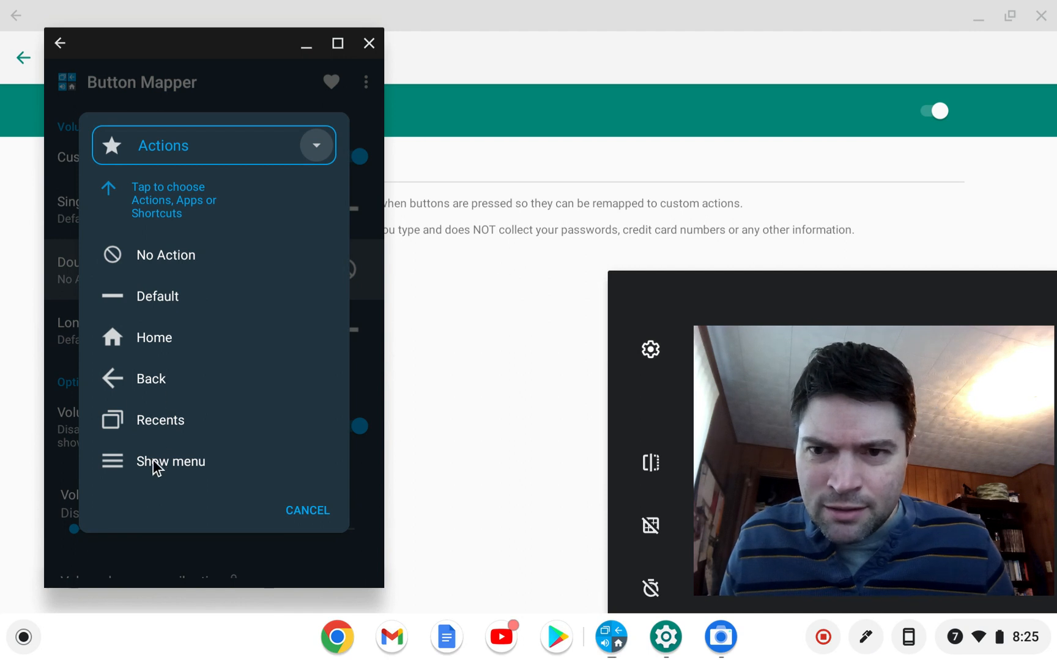
left_click(132, 337)
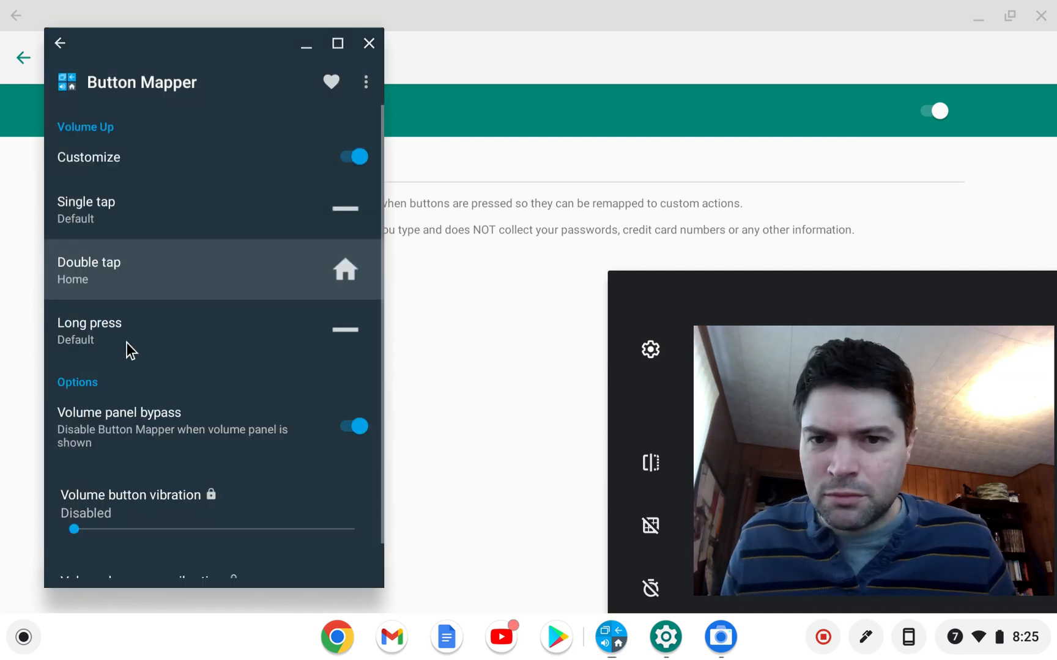
scroll(225, 376, "down", 2)
scroll(231, 376, "up", 2)
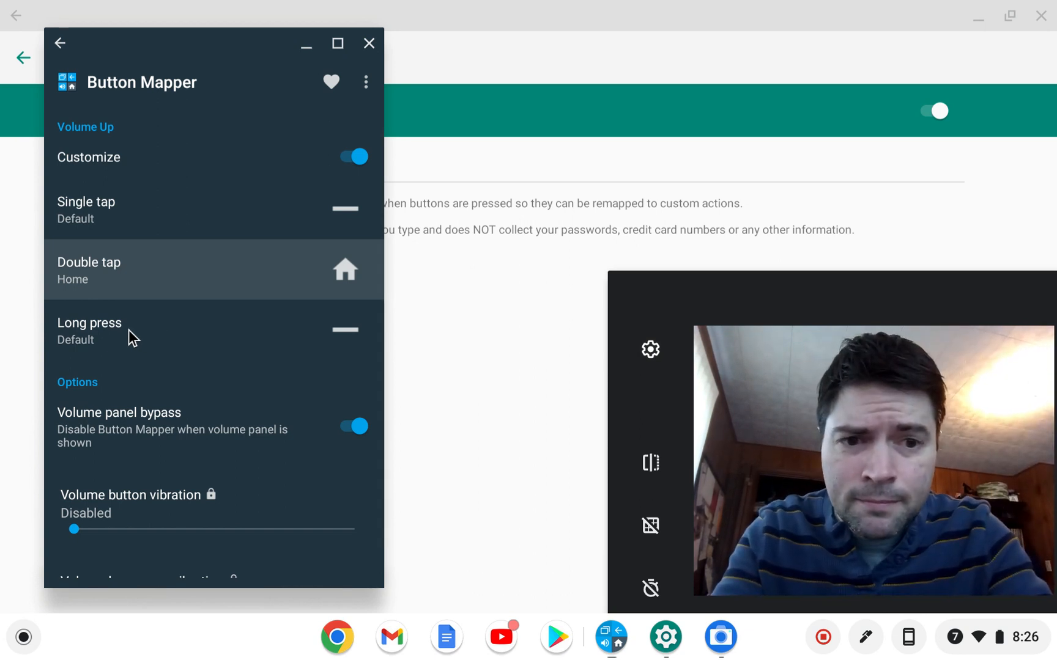
key("XF86AudioRaiseVolume")
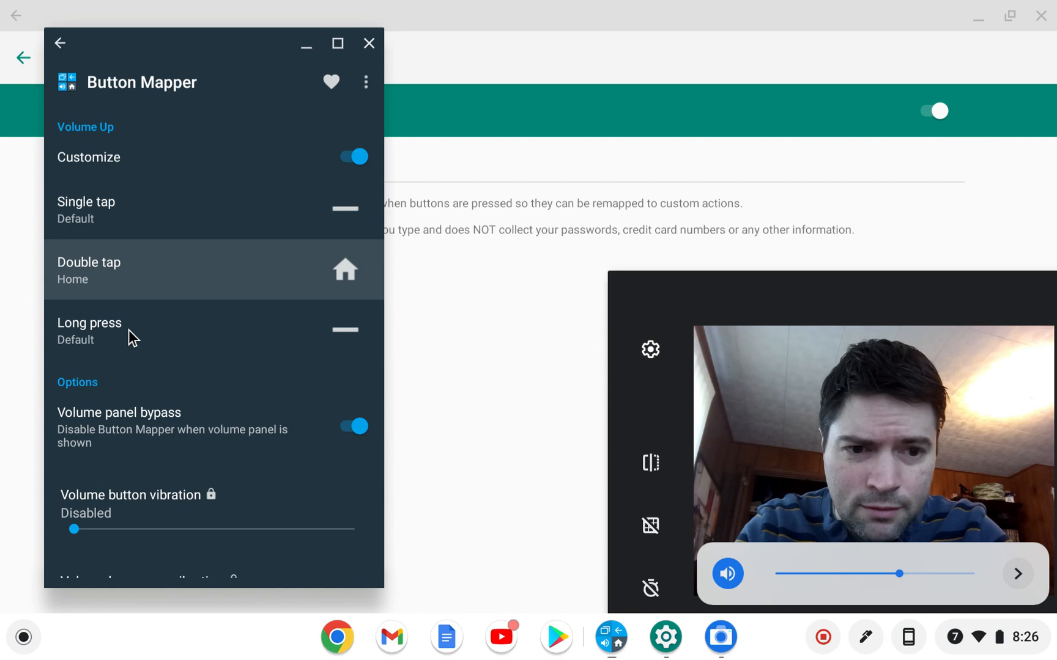
key("XF86AudioRaiseVolume")
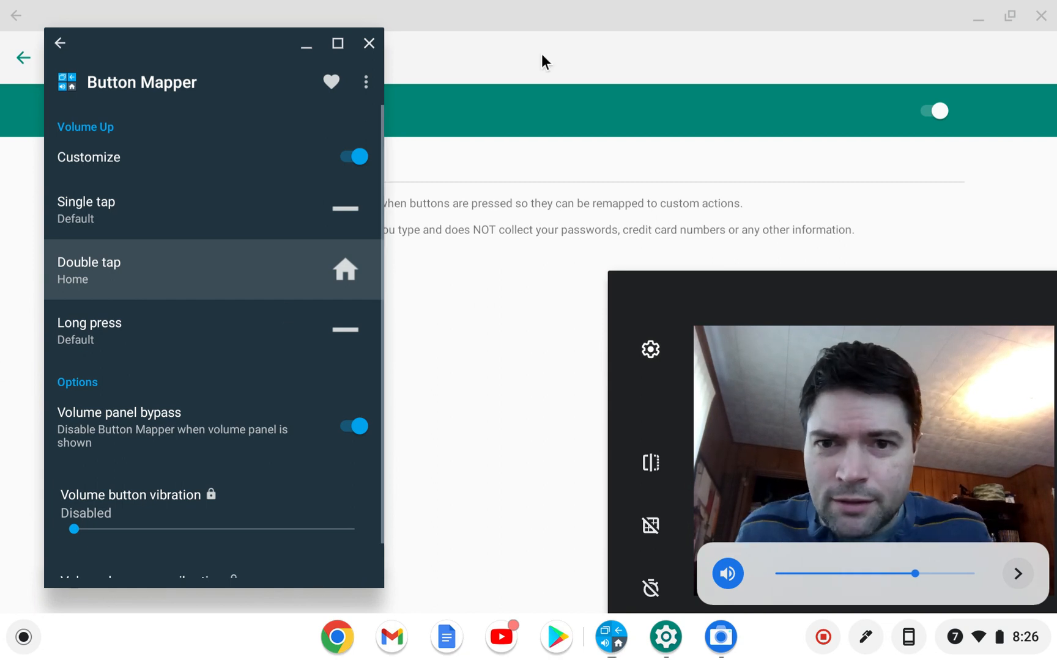
Step: Toggle the remapping service from the overflow menu and close the Android accessibility settings
left_click(366, 82)
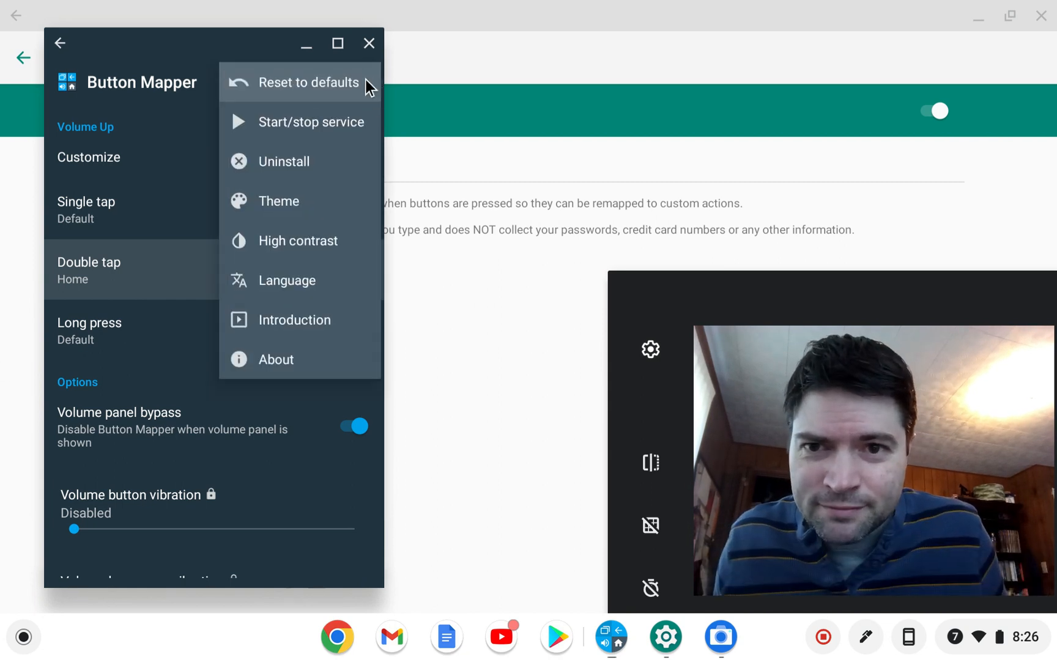
left_click(258, 124)
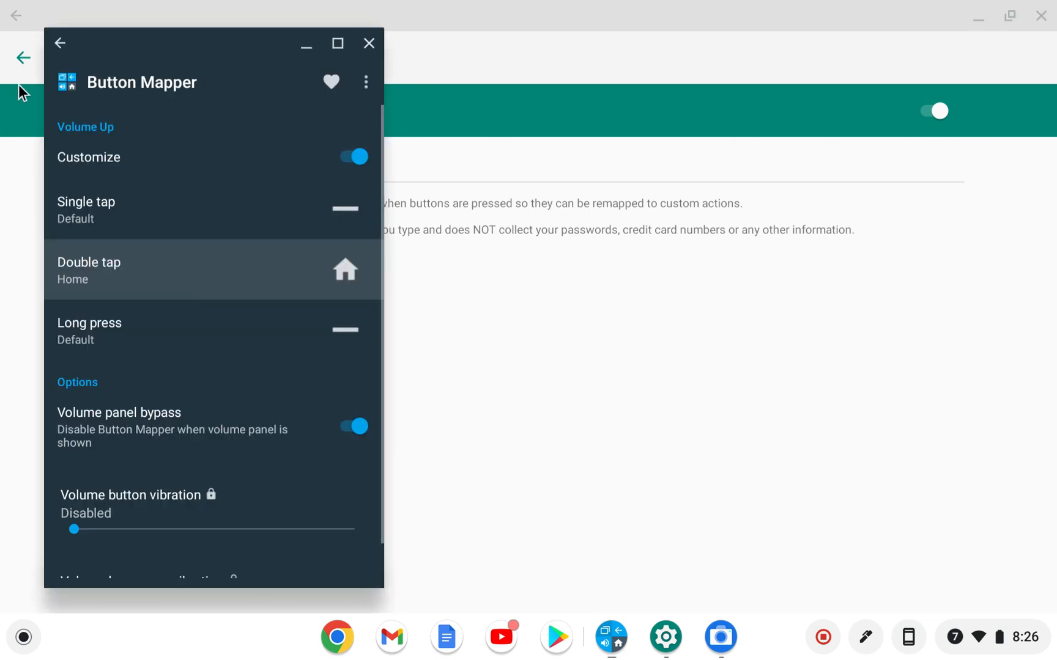
left_click(615, 481)
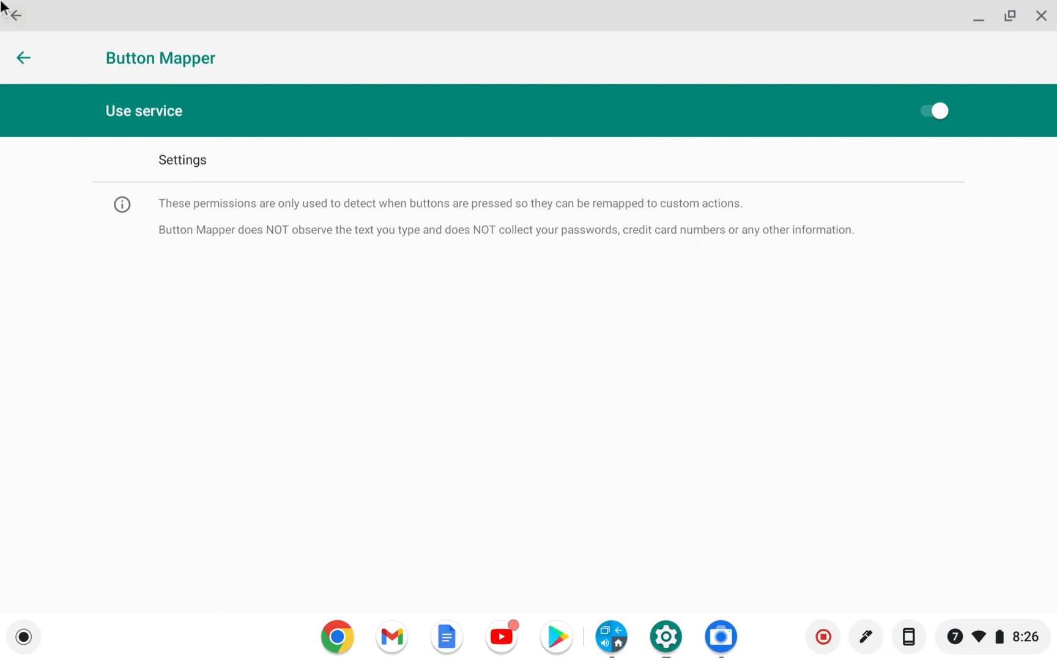
left_click(23, 58)
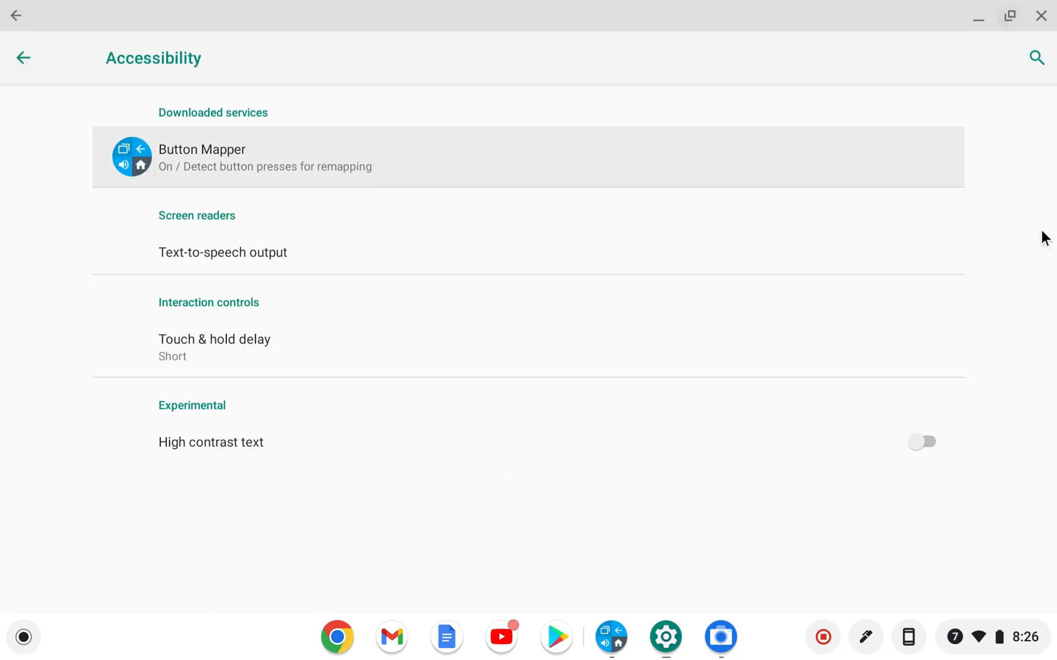
left_click(1041, 17)
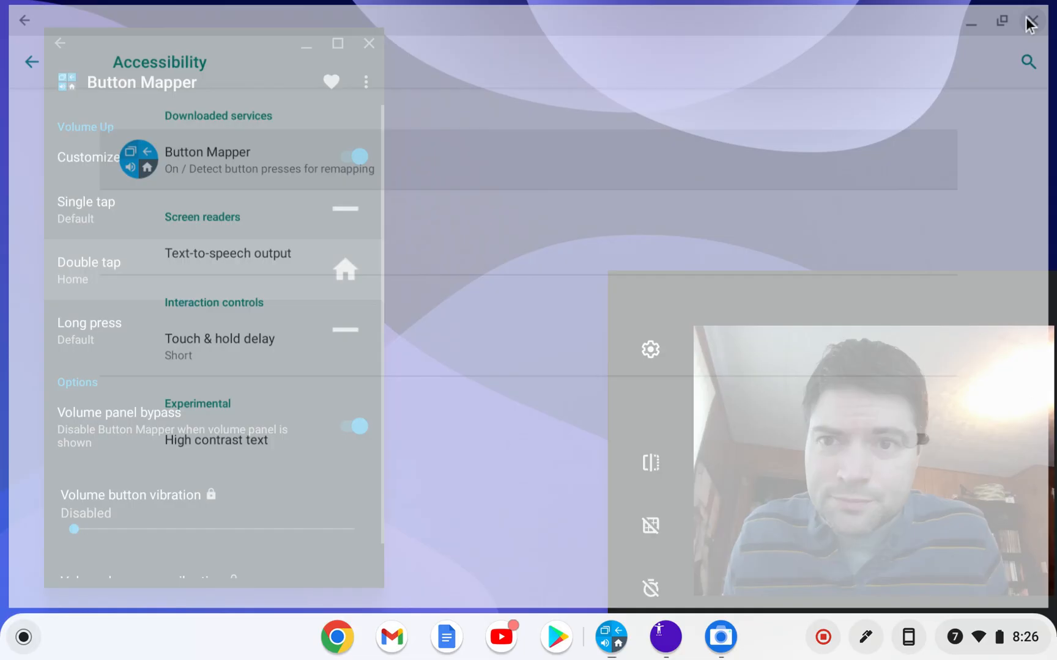
Step: Map single-tapping Volume Up to Home and test it
left_click(201, 207)
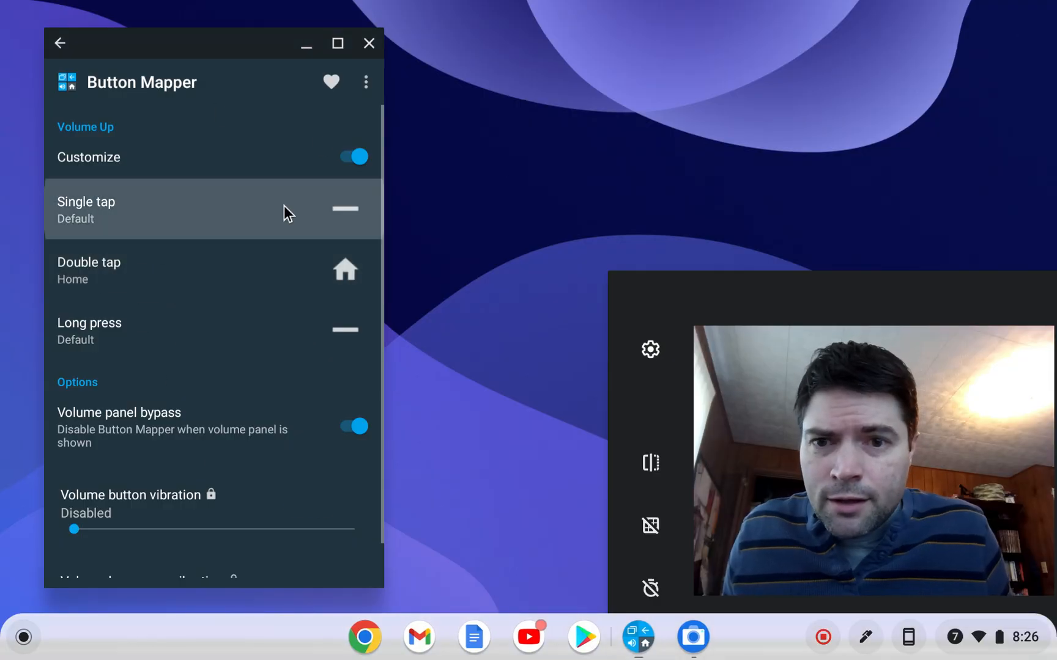
left_click(153, 346)
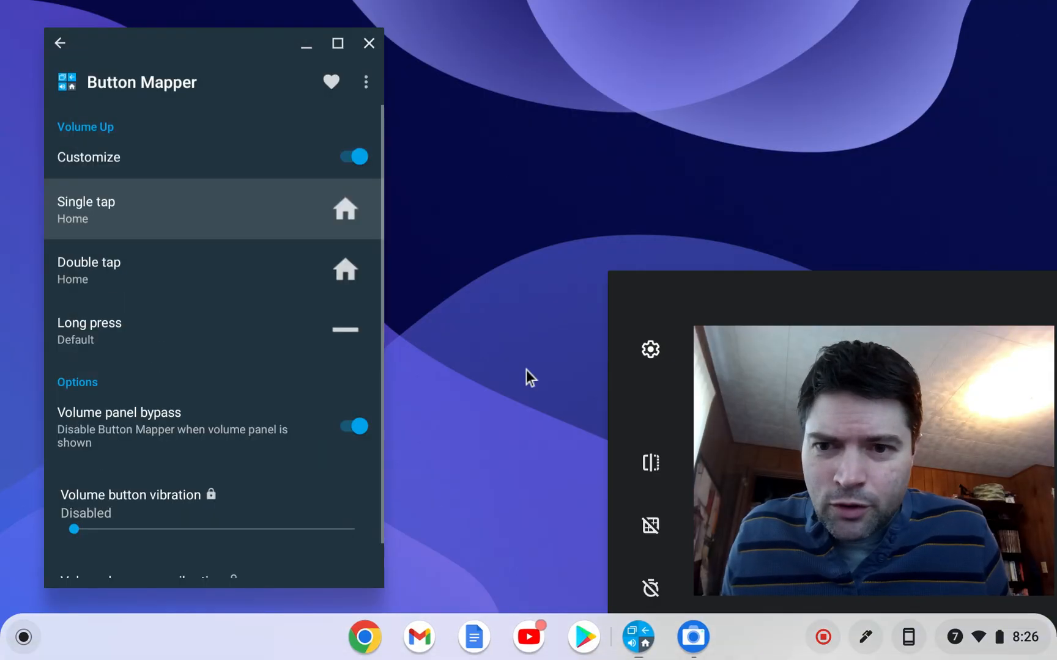
key("XF86AudioRaiseVolume")
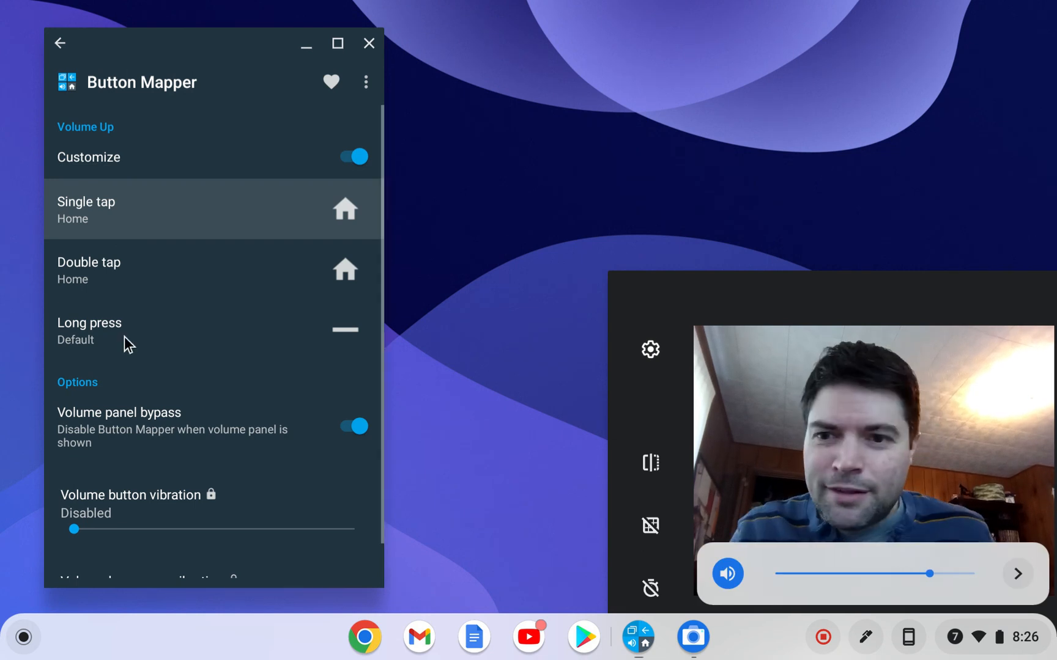
Step: Map long-pressing Volume Up to Recents and test with the power and volume keys
left_click(91, 331)
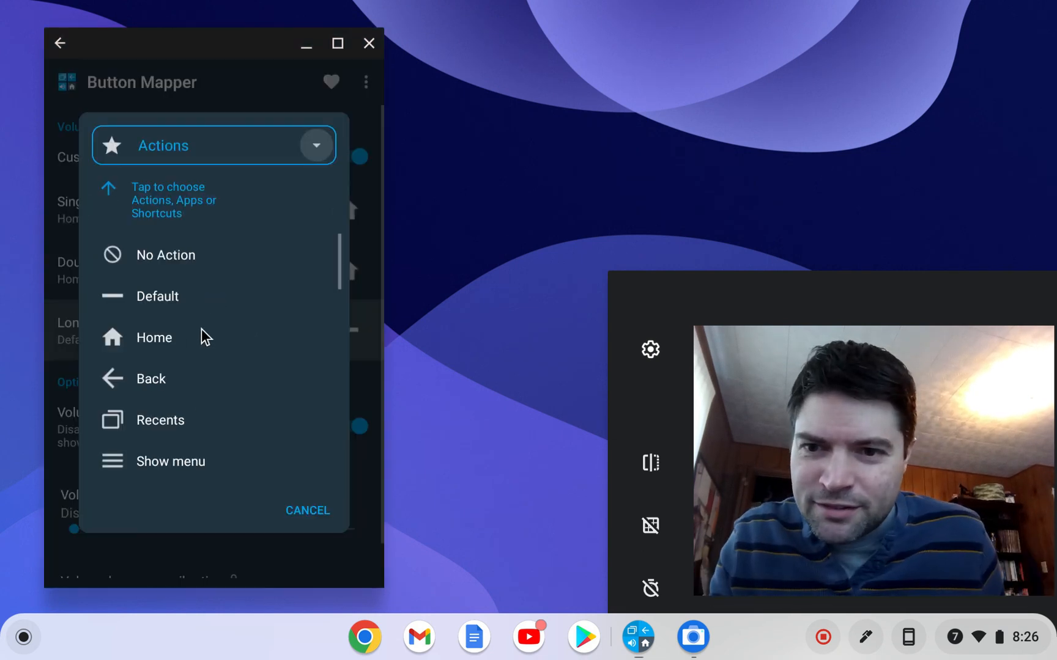
left_click(167, 422)
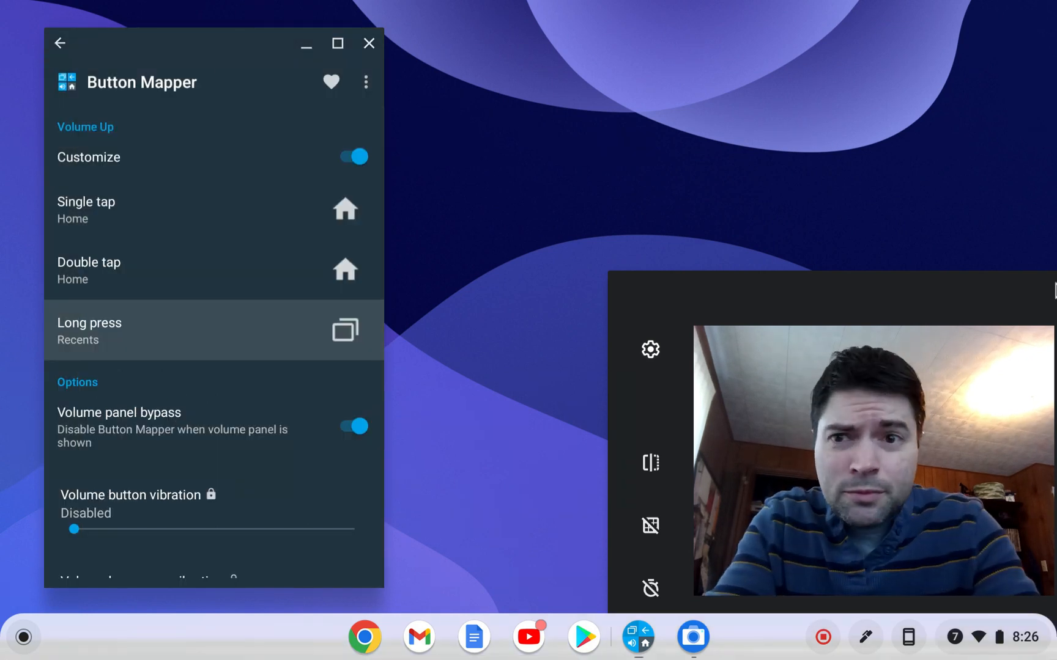
key("XF86PowerOff")
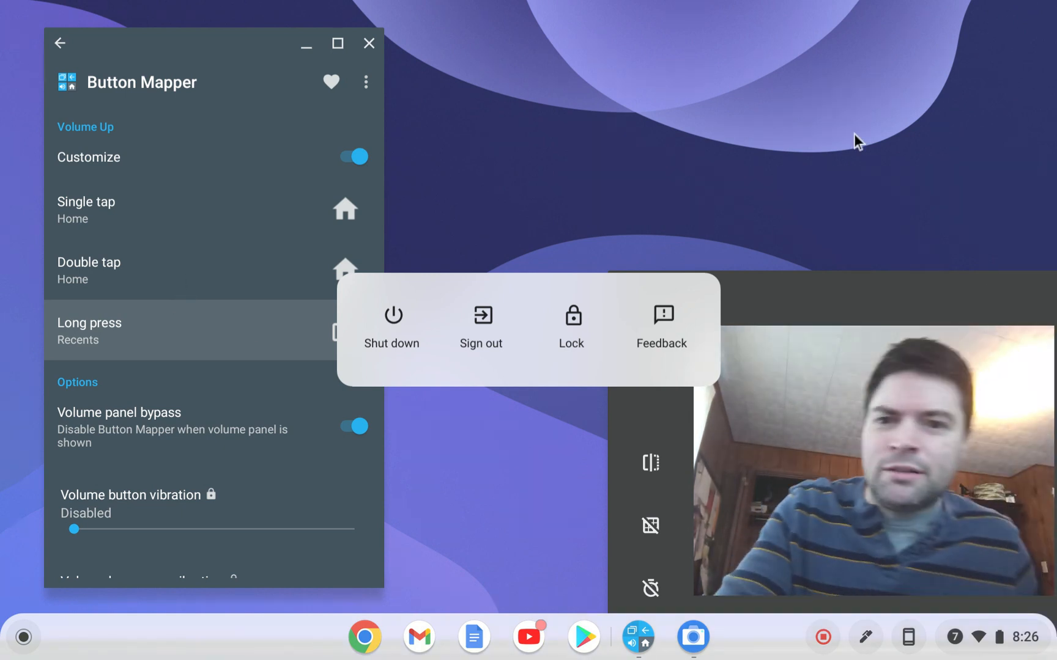
left_click(793, 162)
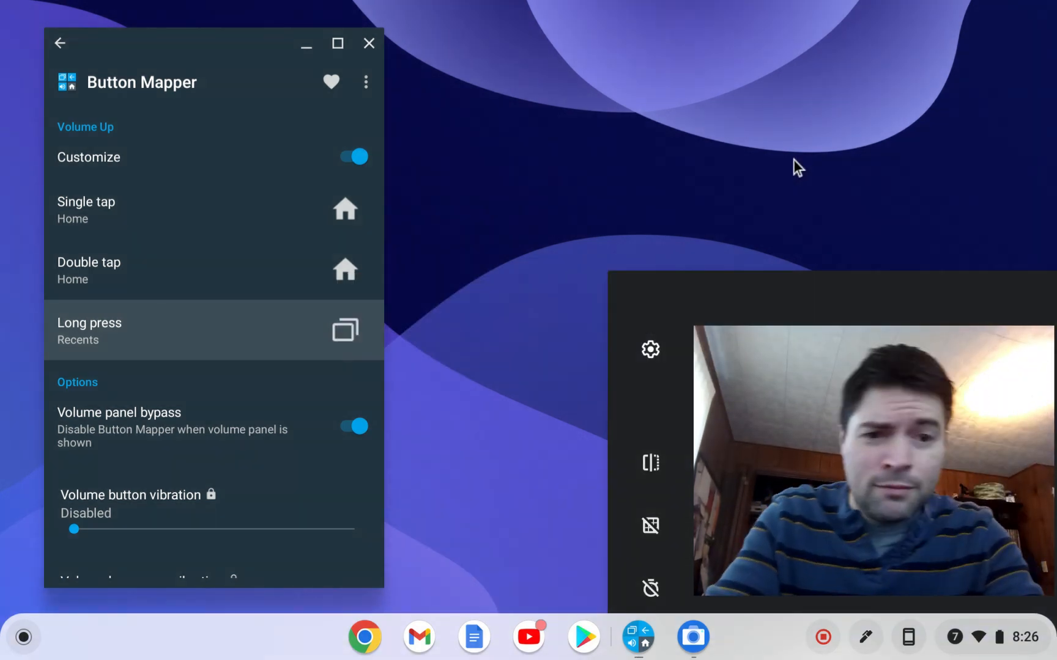
key("XF86AudioRaiseVolume")
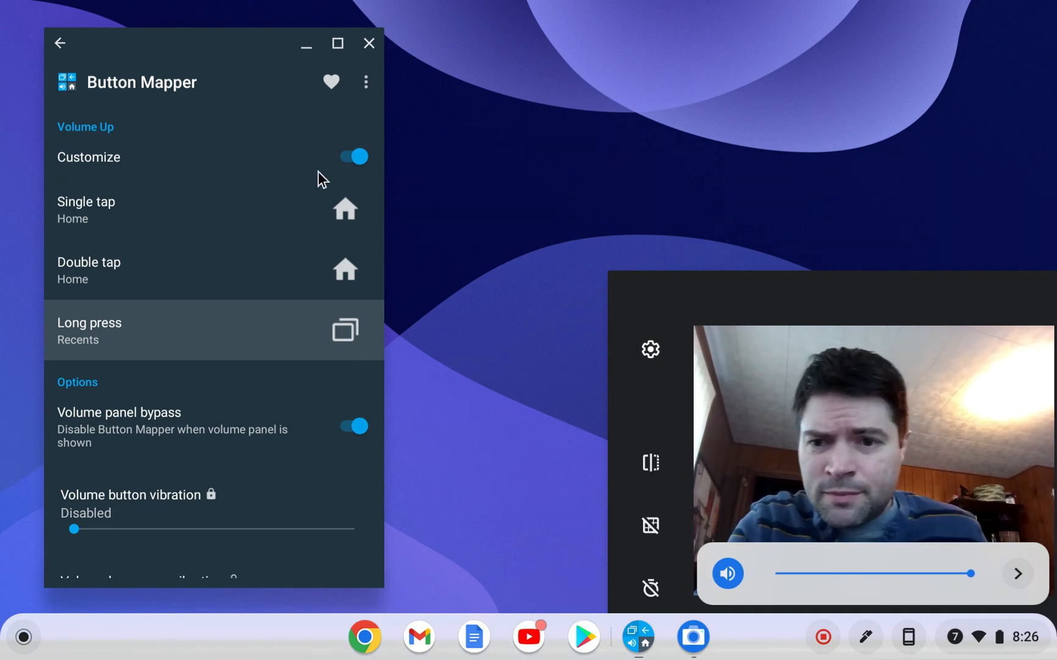
scroll(140, 239, "down", 2)
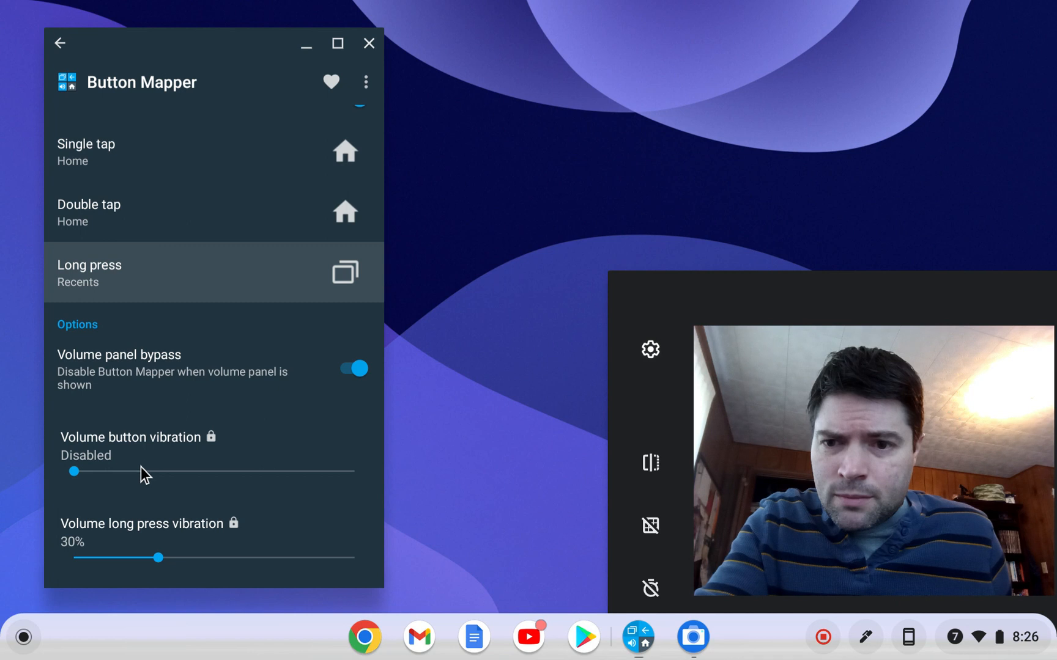
scroll(276, 408, "up", 2)
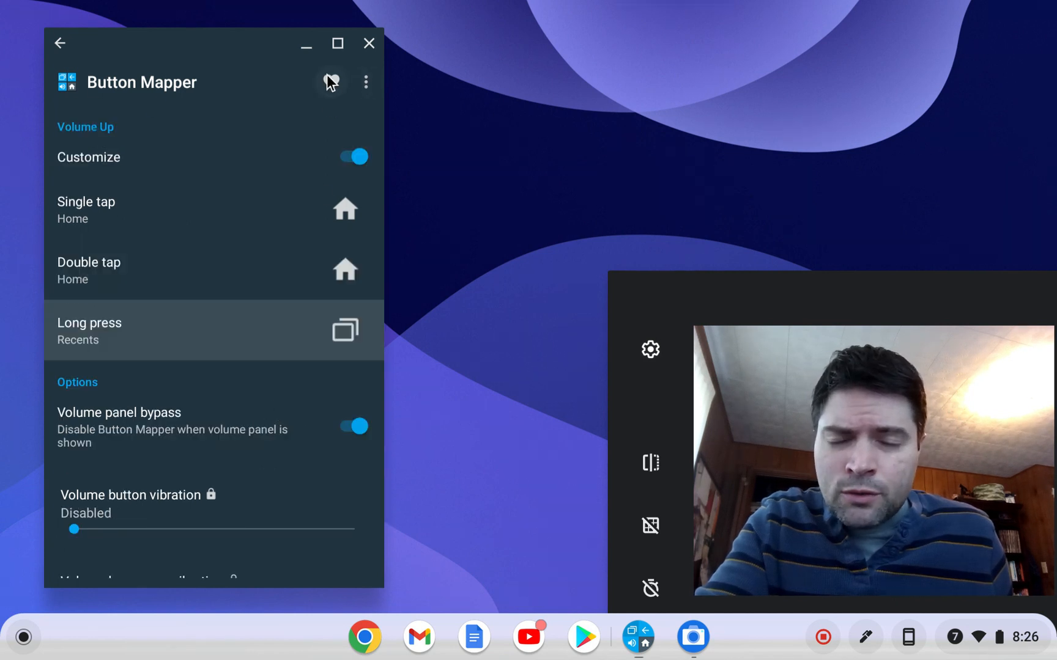
Step: Dismiss the overflow menu and go back to the Add Buttons page
left_click(365, 82)
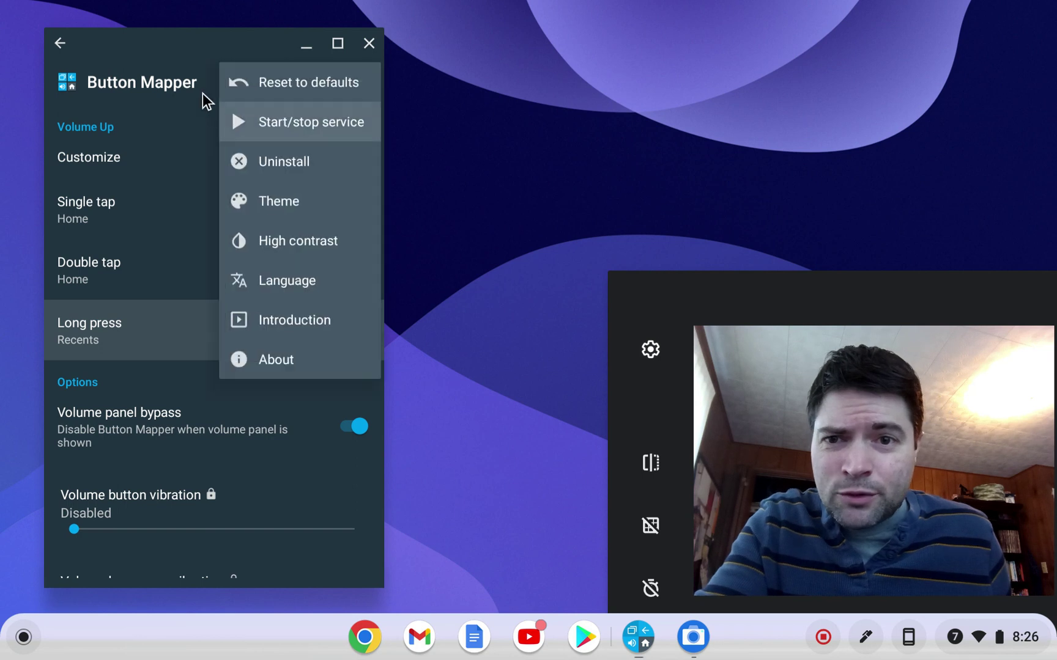
left_click(143, 82)
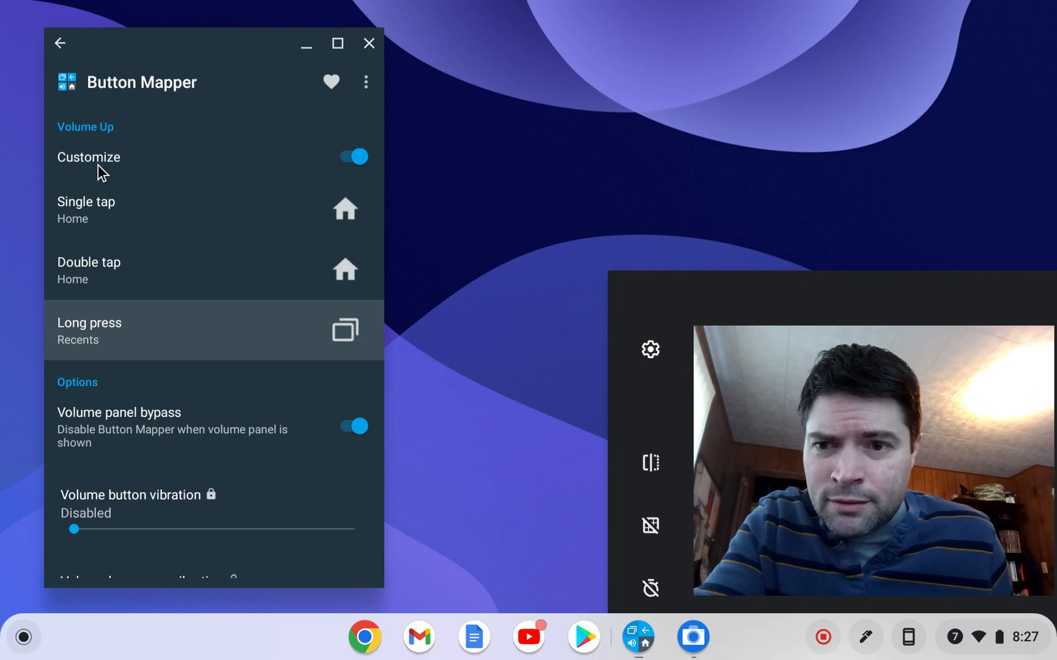
left_click(60, 42)
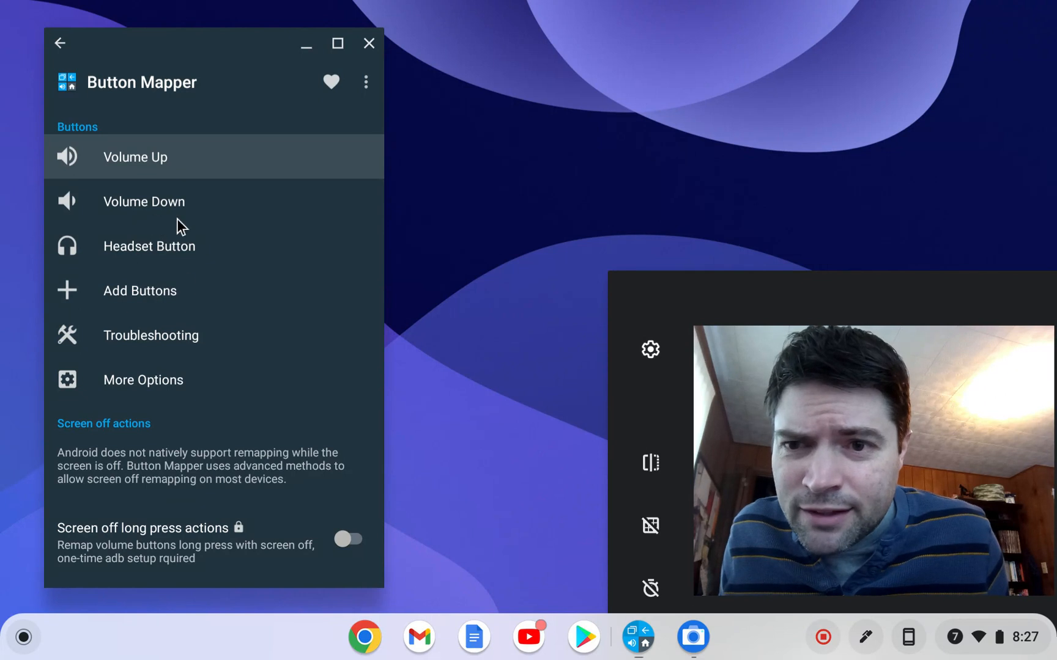
Step: Add the gamepad's DPAD_UP as a new button and enter its settings, declining the pro offer
left_click(165, 291)
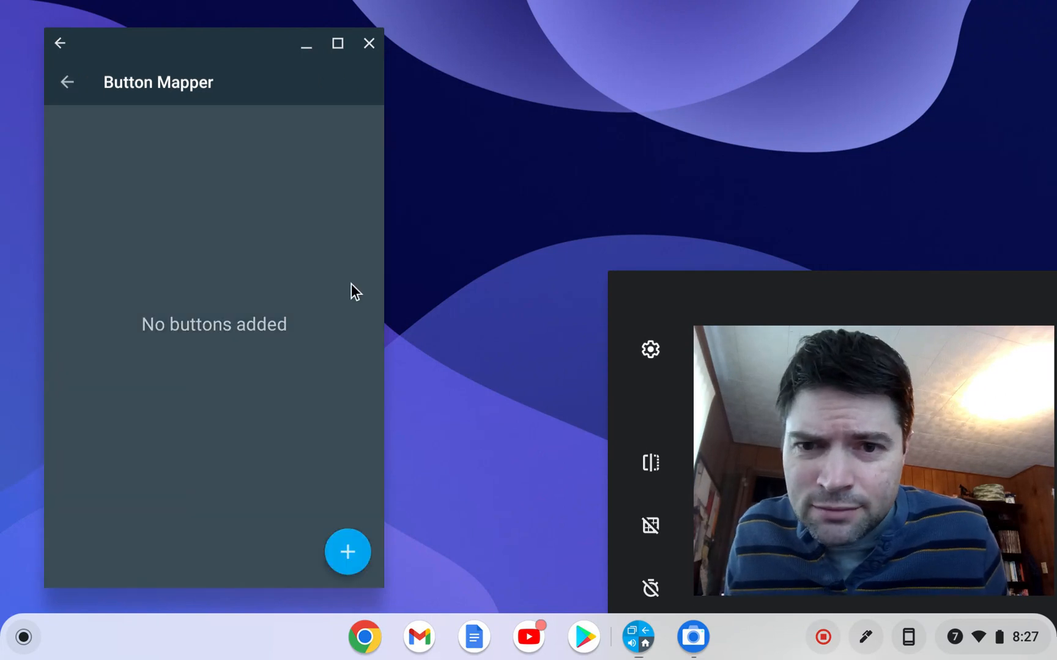
left_click(348, 551)
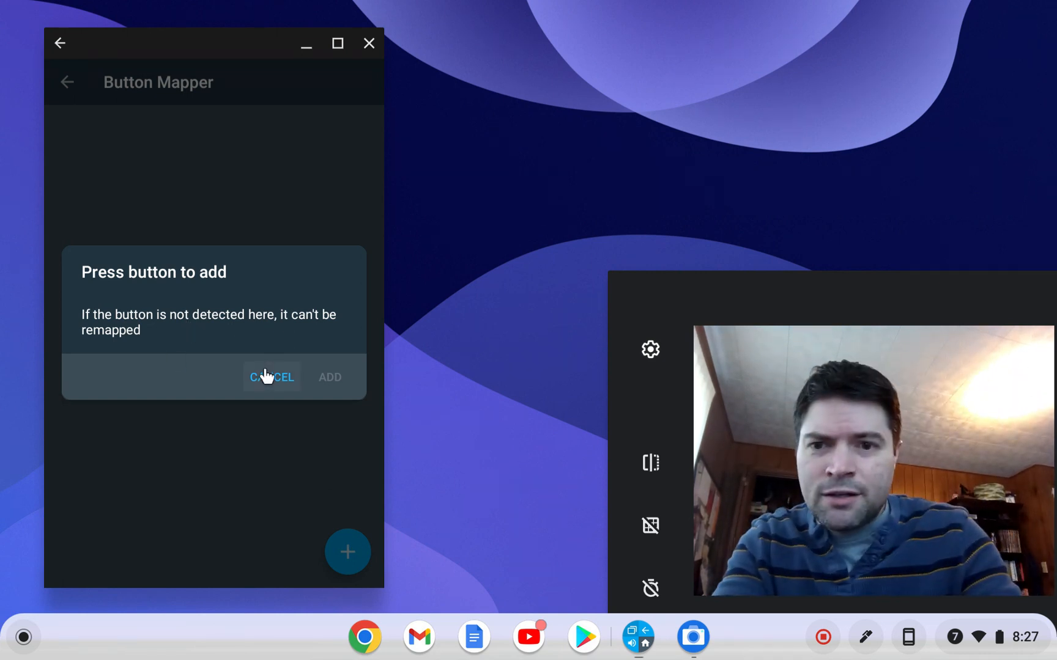
key("XF86AudioRaiseVolume")
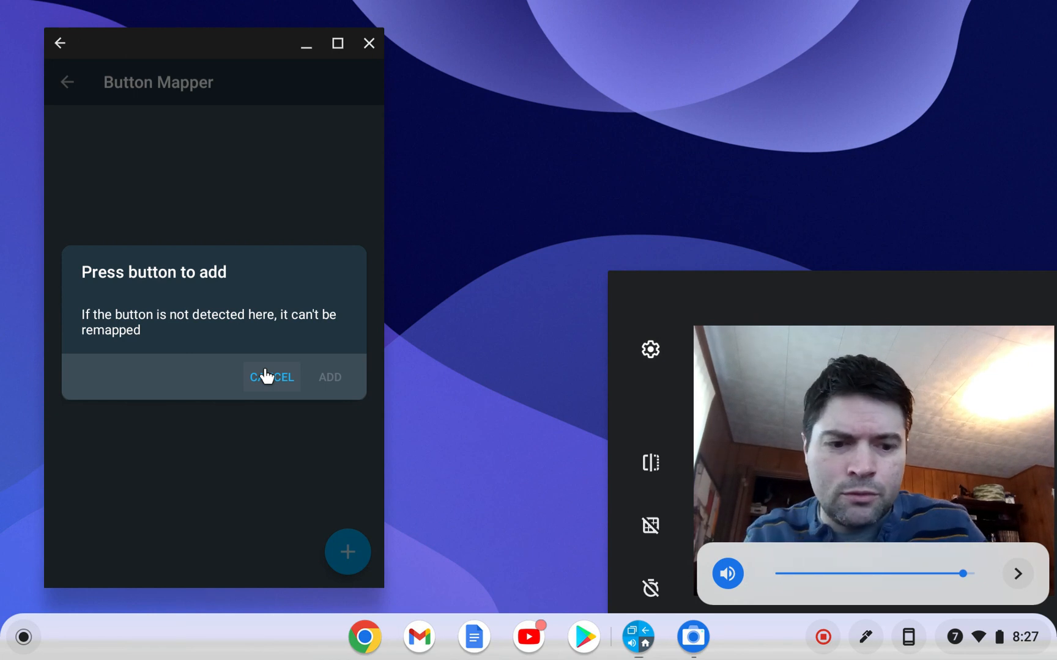
key("Up")
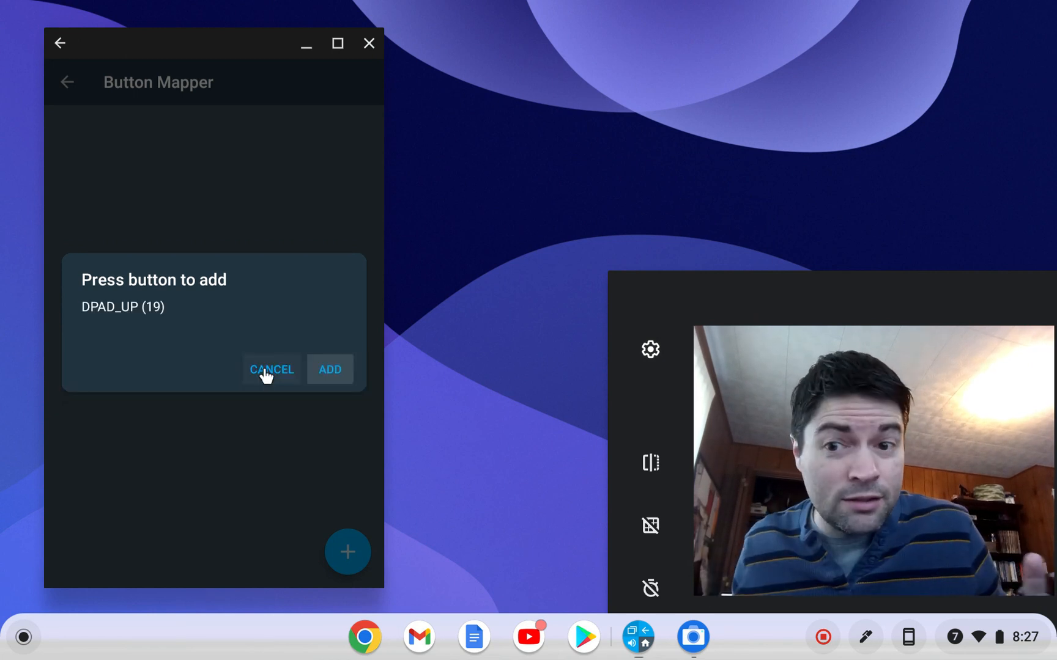
left_click(331, 370)
left_click(190, 138)
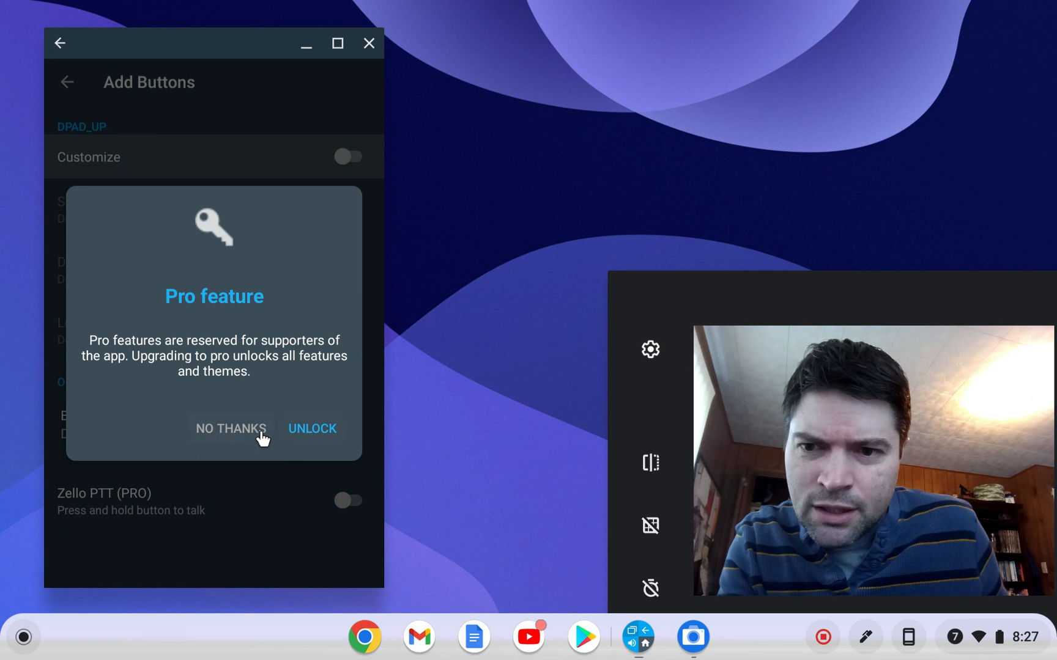
left_click(199, 431)
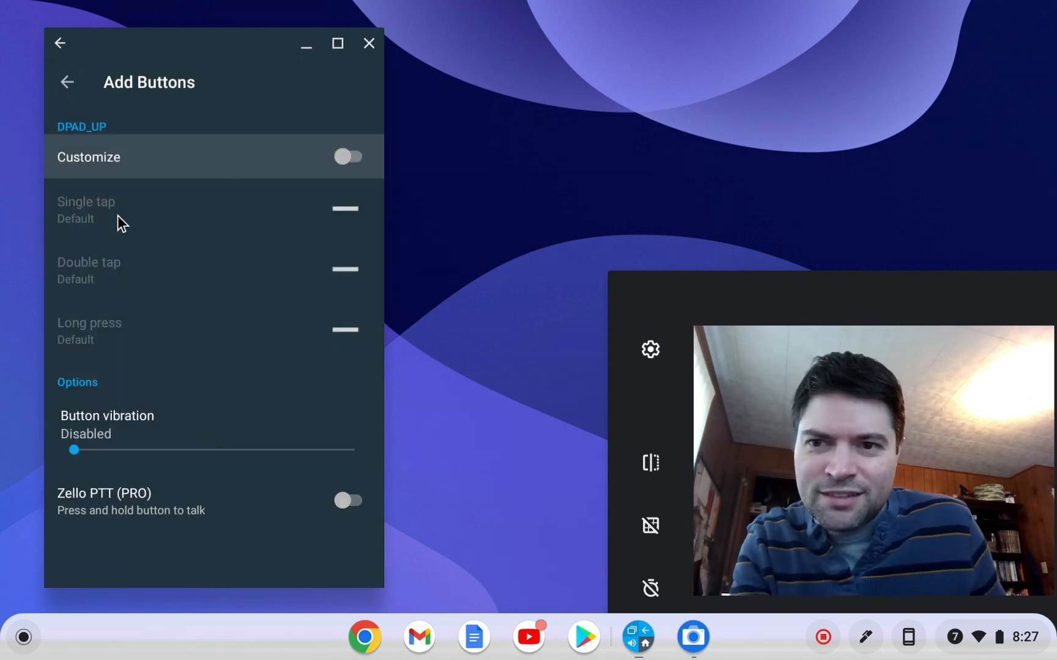
Step: Customize DPAD_UP with single tap Home and double tap Recents, then reopen the double-tap chooser
left_click(357, 156)
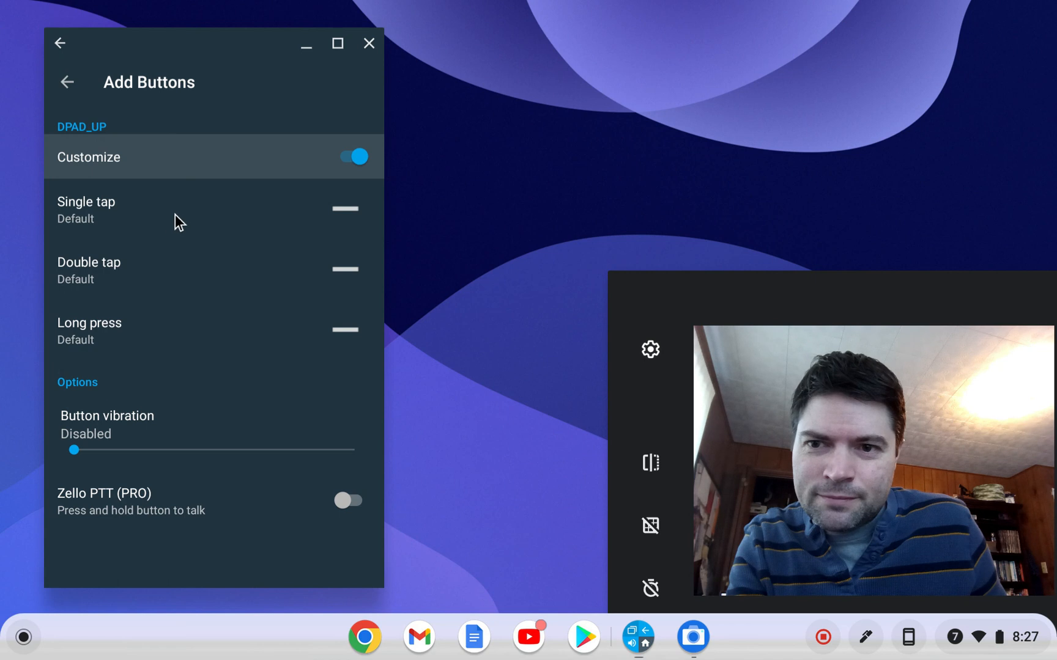
left_click(173, 207)
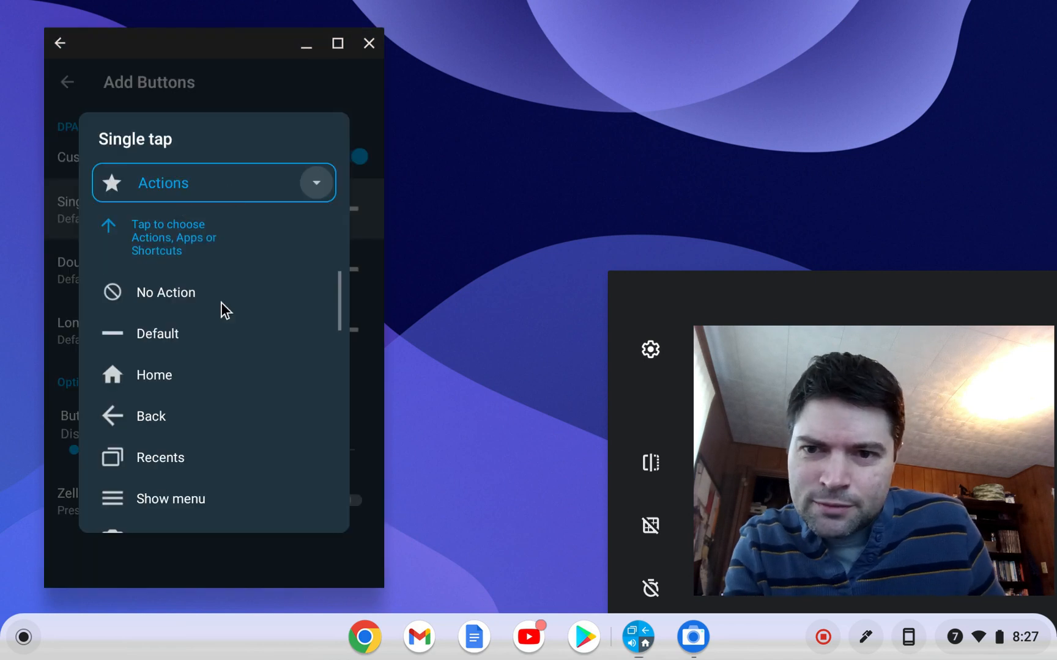
left_click(177, 374)
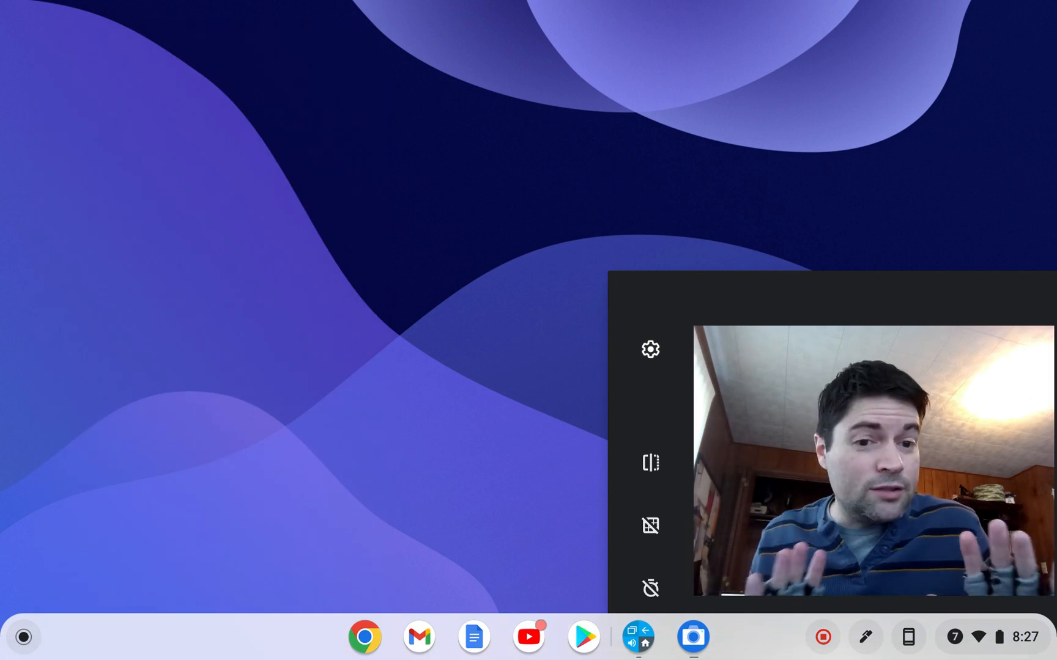
left_click(639, 637)
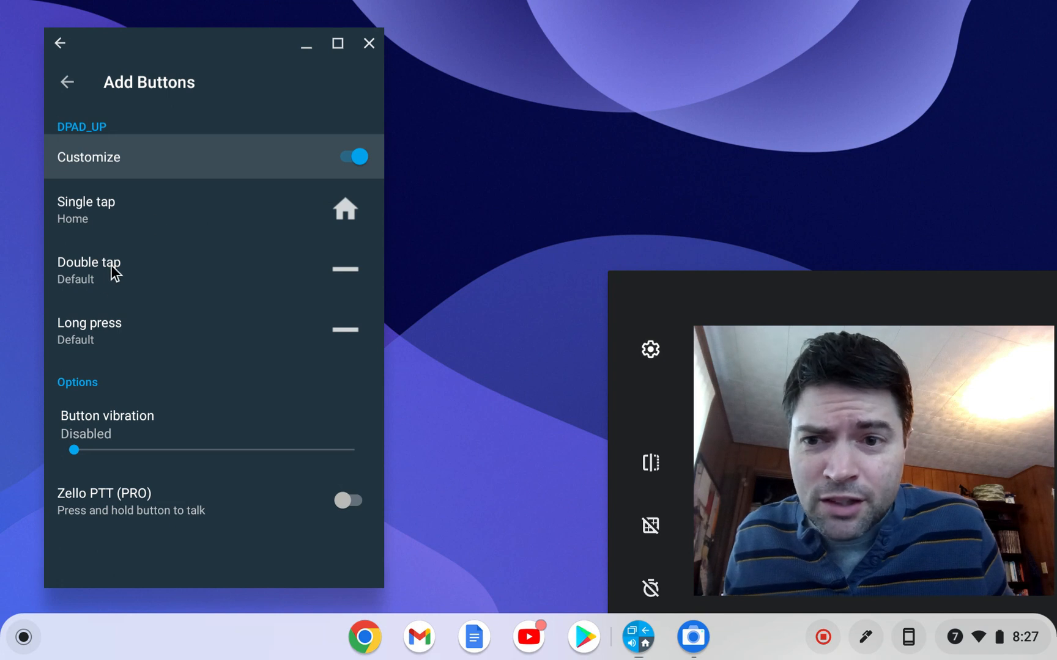
left_click(138, 269)
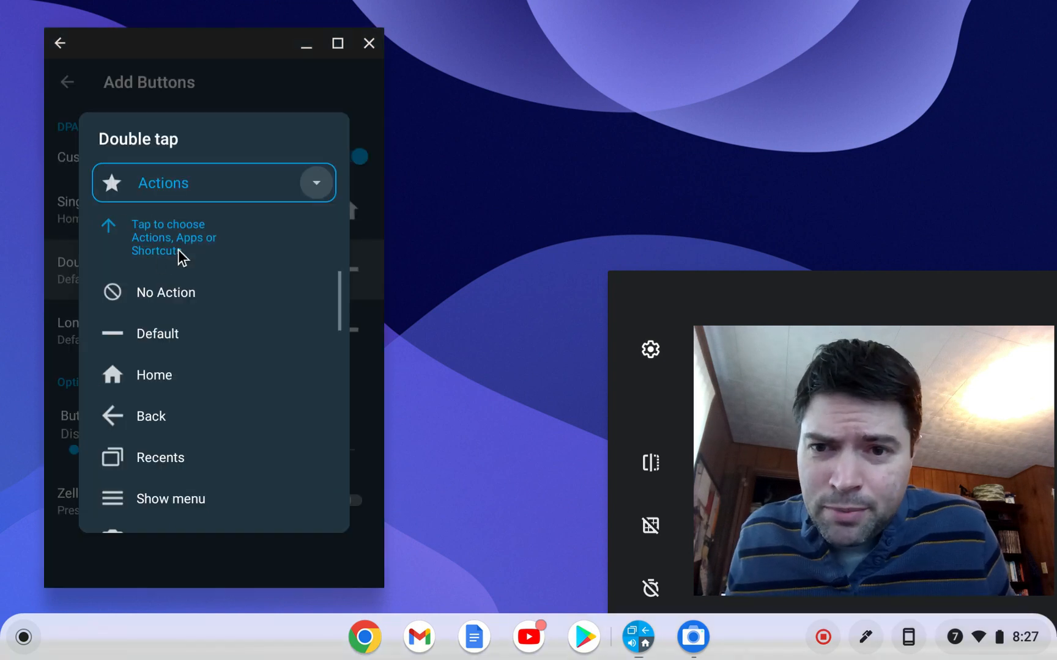
left_click(154, 460)
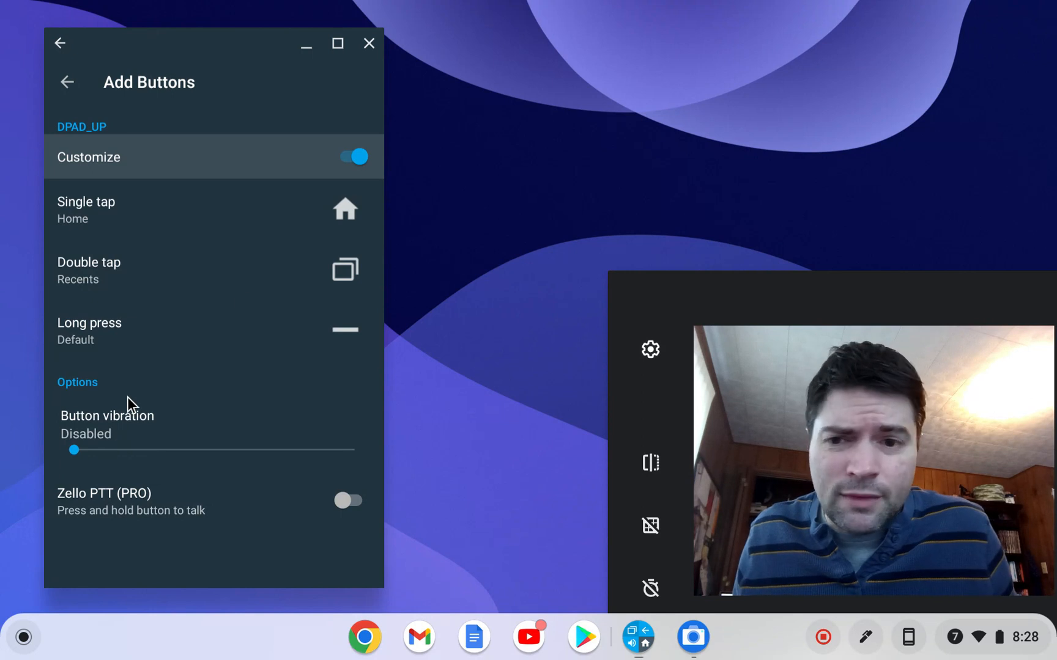
left_click(130, 262)
scroll(161, 319, "down", 5)
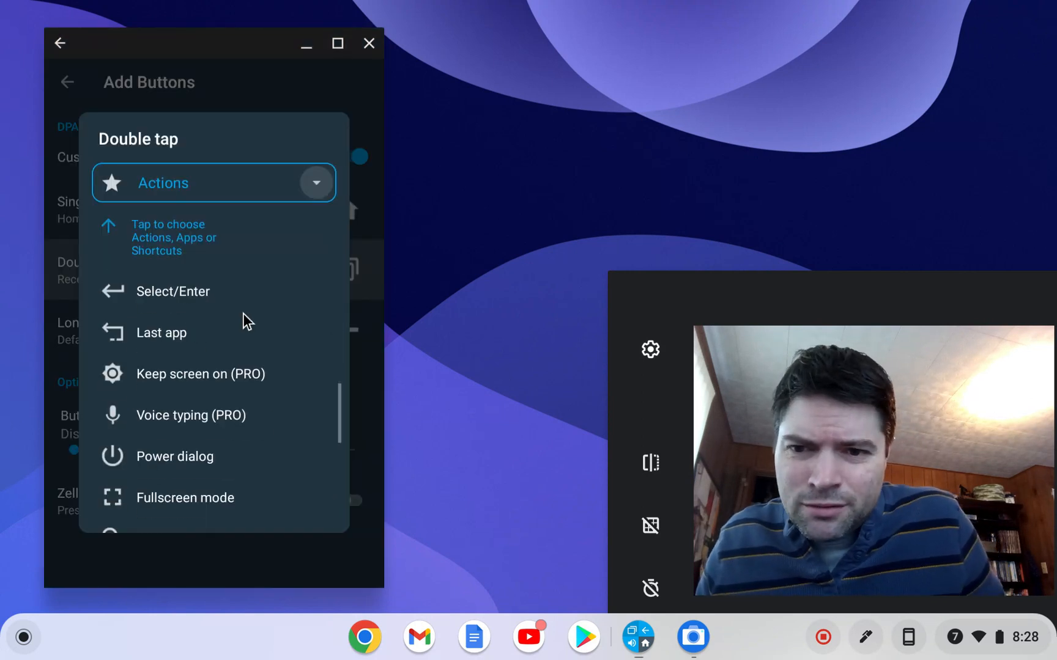
scroll(249, 311, "up", 5)
scroll(250, 311, "down", 1)
scroll(250, 311, "down", 1)
scroll(249, 310, "down", 2)
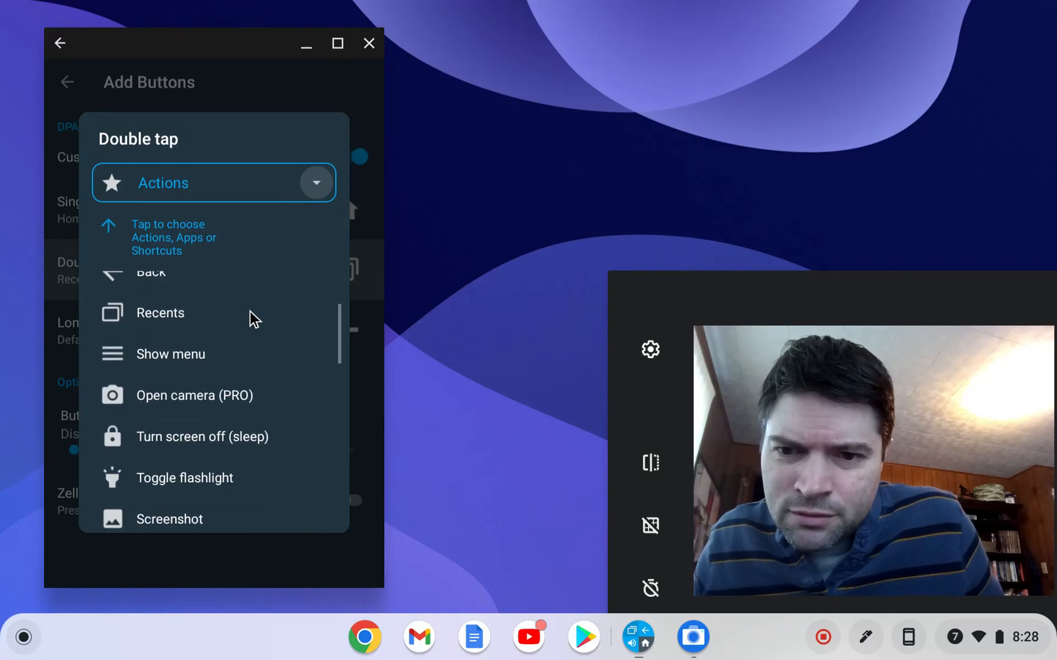
scroll(247, 311, "down", 1)
scroll(212, 379, "down", 1)
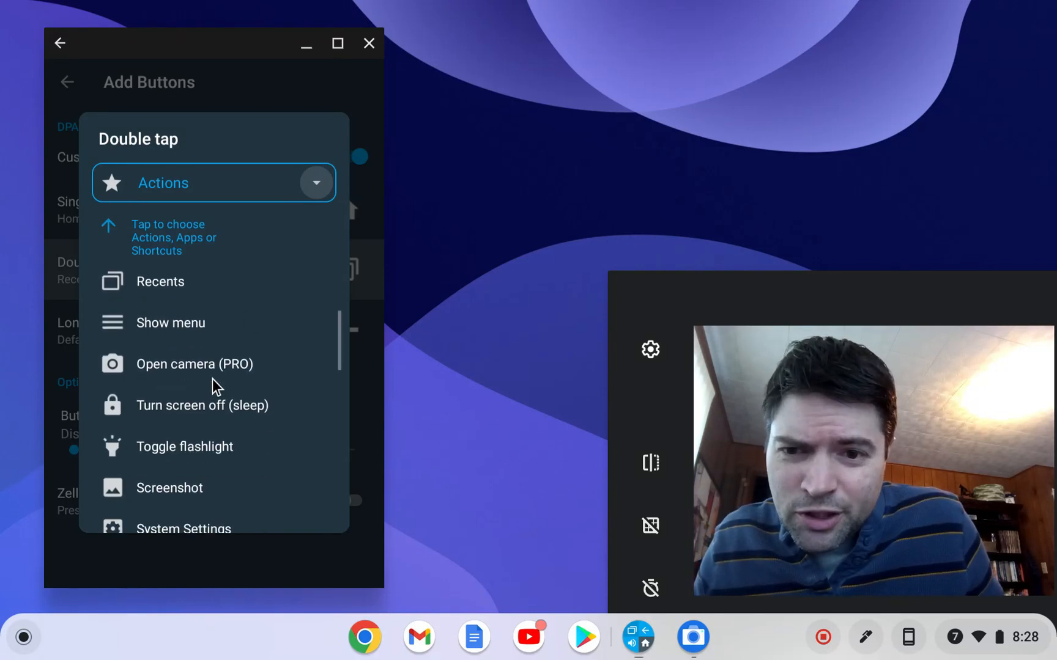
scroll(213, 379, "down", 1)
scroll(222, 369, "down", 1)
scroll(223, 368, "down", 1)
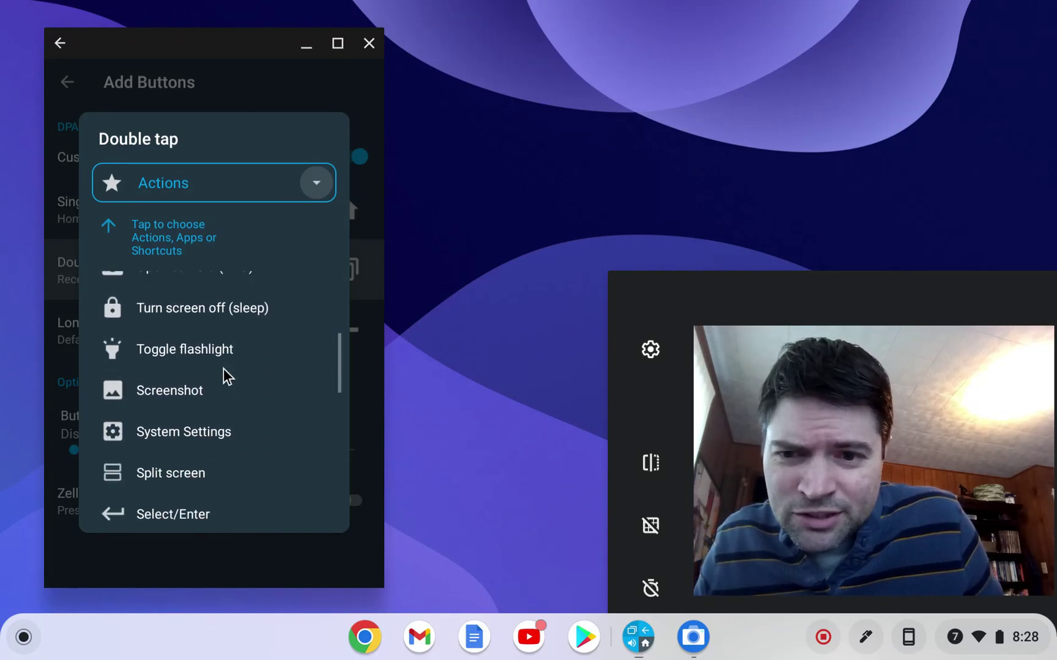
Step: Set DPAD_UP's double tap action to Screenshot
left_click(164, 389)
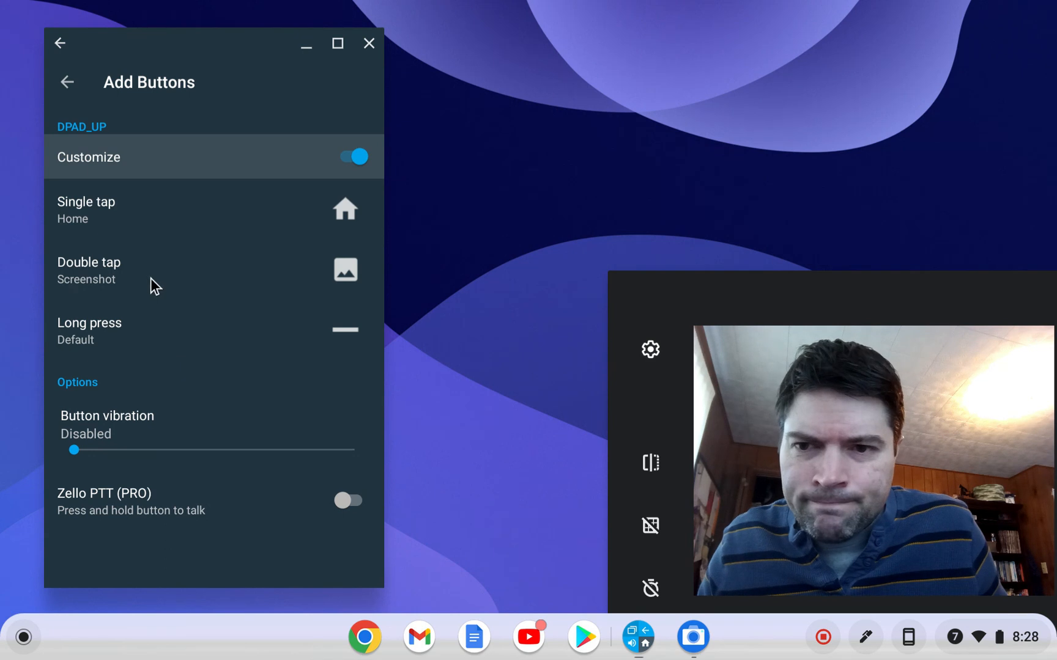
left_click(112, 333)
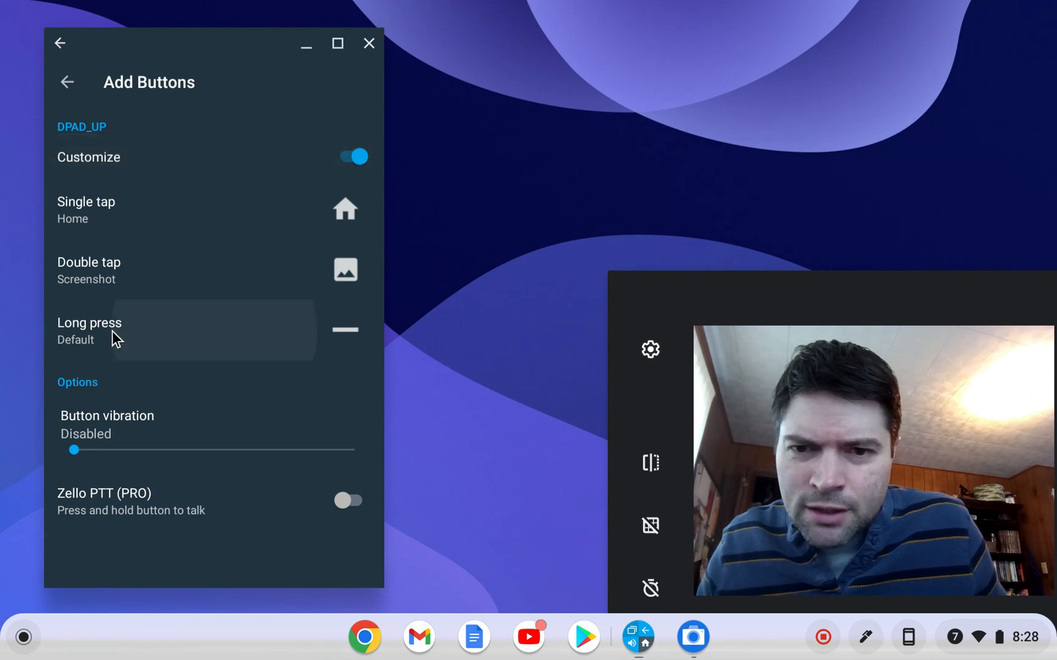
scroll(258, 351, "down", 5)
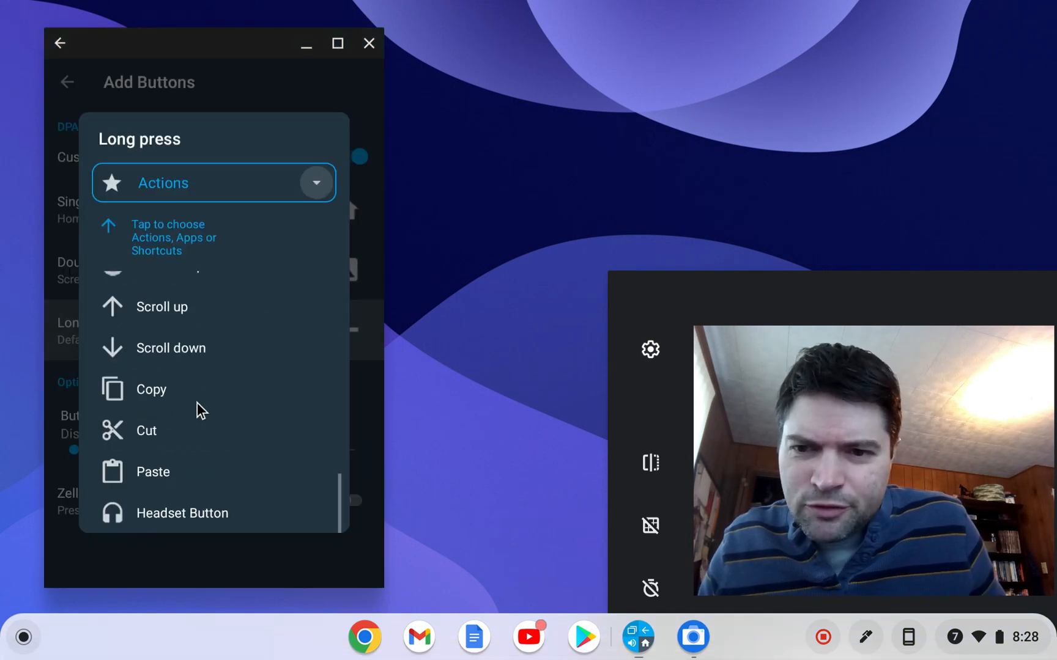
scroll(191, 417, "up", 2)
scroll(191, 418, "up", 2)
scroll(221, 404, "up", 1)
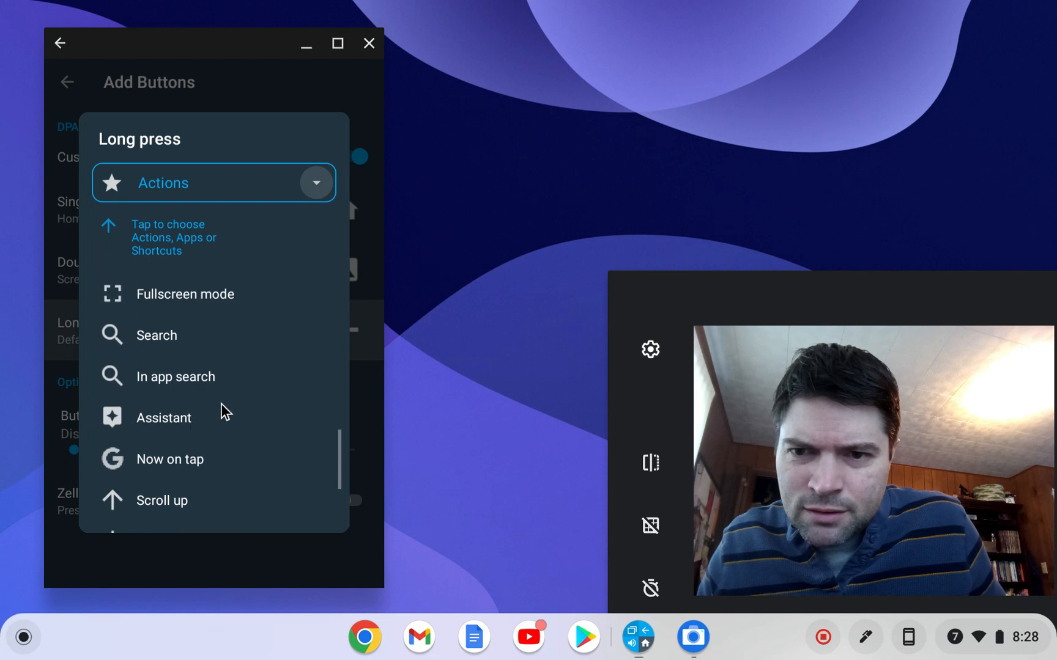
scroll(221, 404, "up", 1)
scroll(221, 403, "up", 1)
scroll(221, 403, "up", 2)
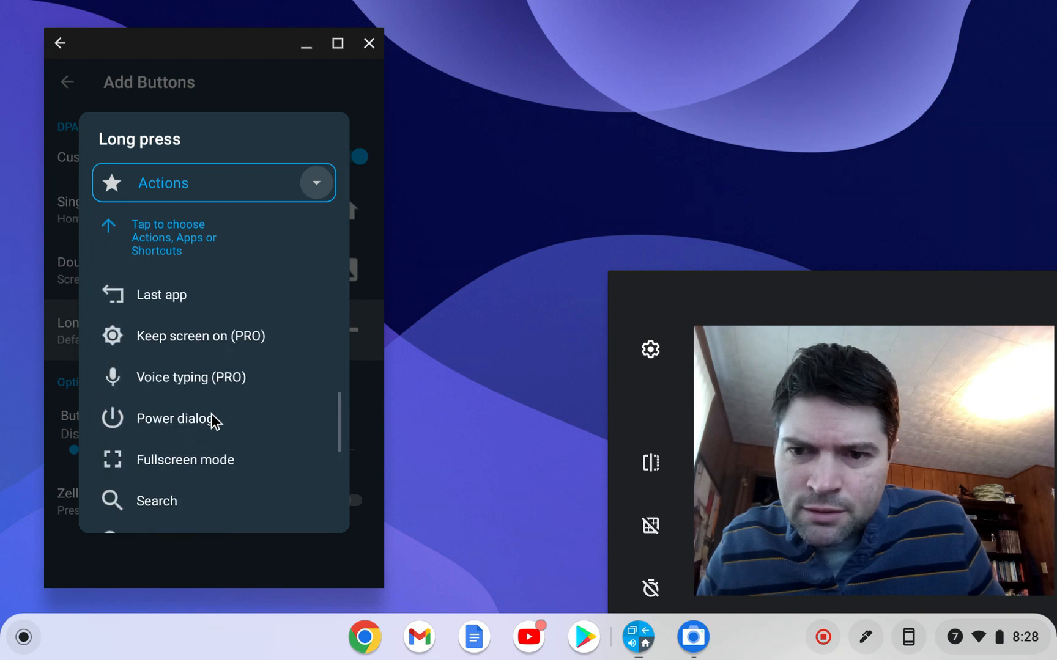
left_click(164, 463)
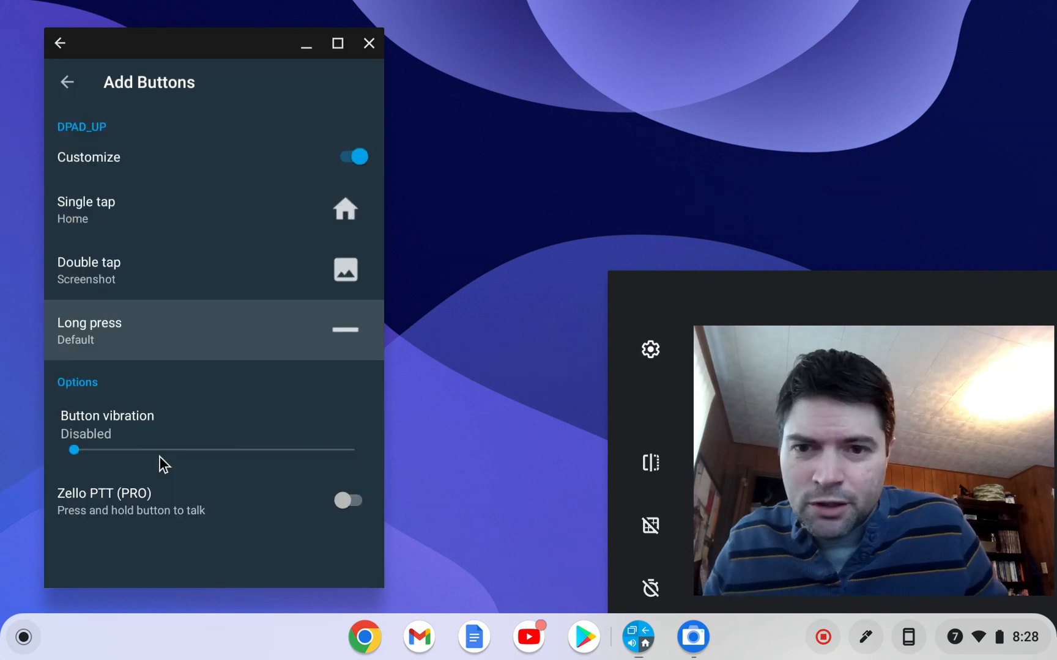
scroll(198, 428, "down", 1)
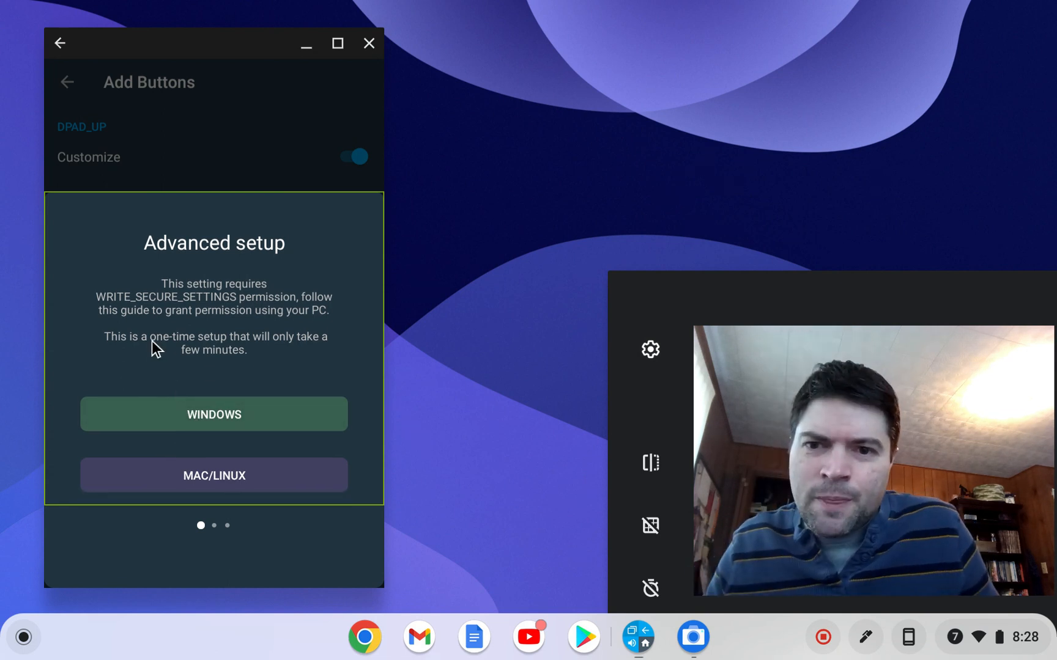
left_click(186, 156)
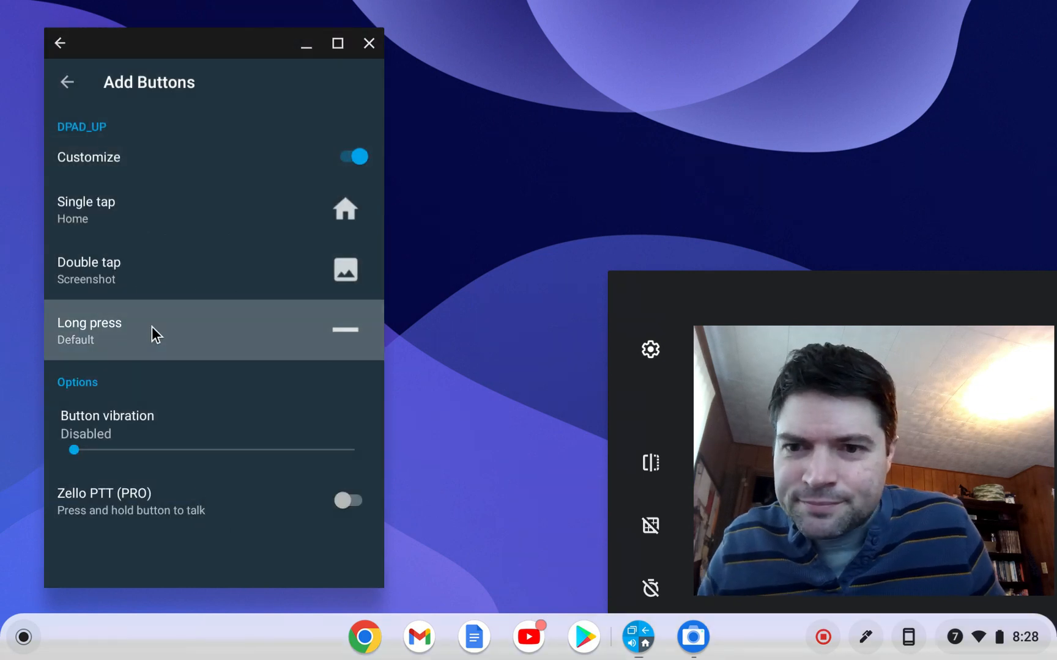
left_click(152, 328)
scroll(155, 327, "down", 3)
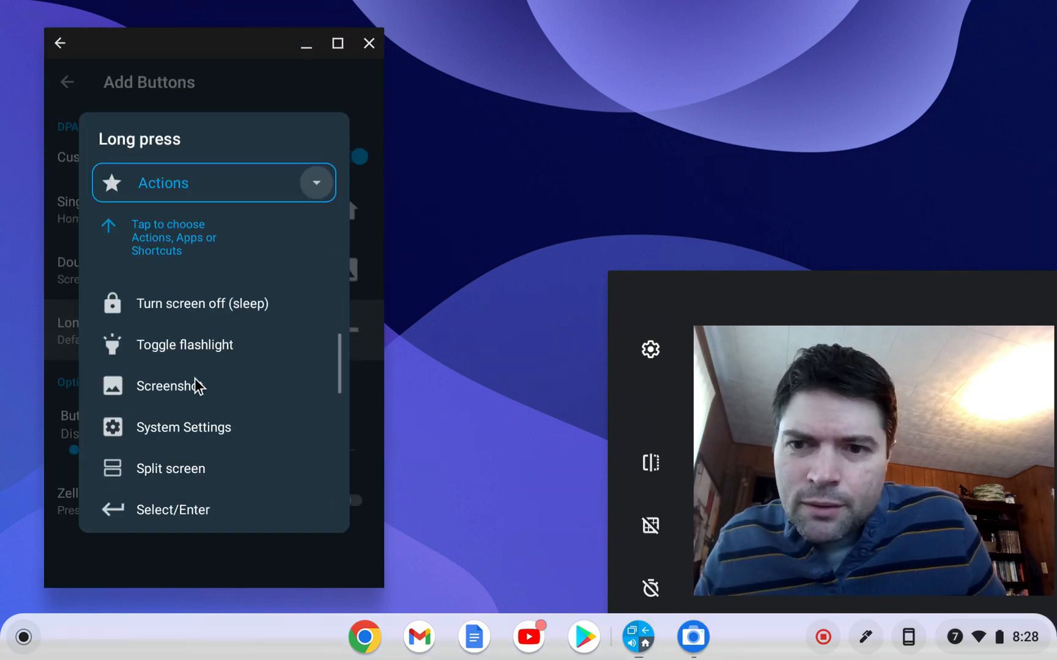
Step: Set DPAD_UP's long press to System Settings, view About Chrome OS, and close Settings
left_click(189, 433)
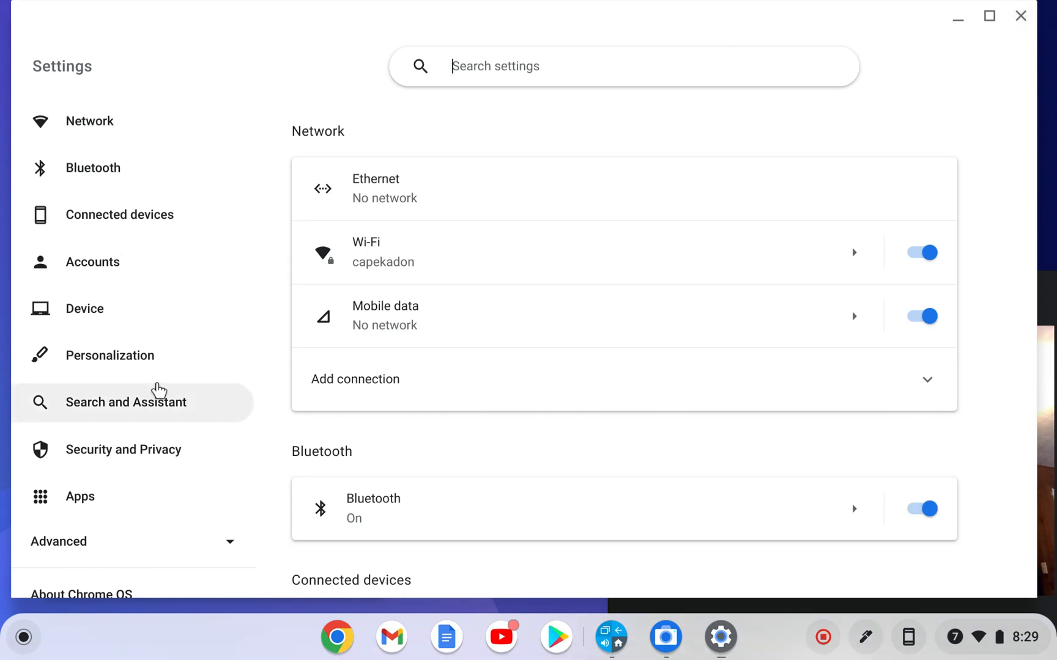
scroll(53, 397, "down", 2)
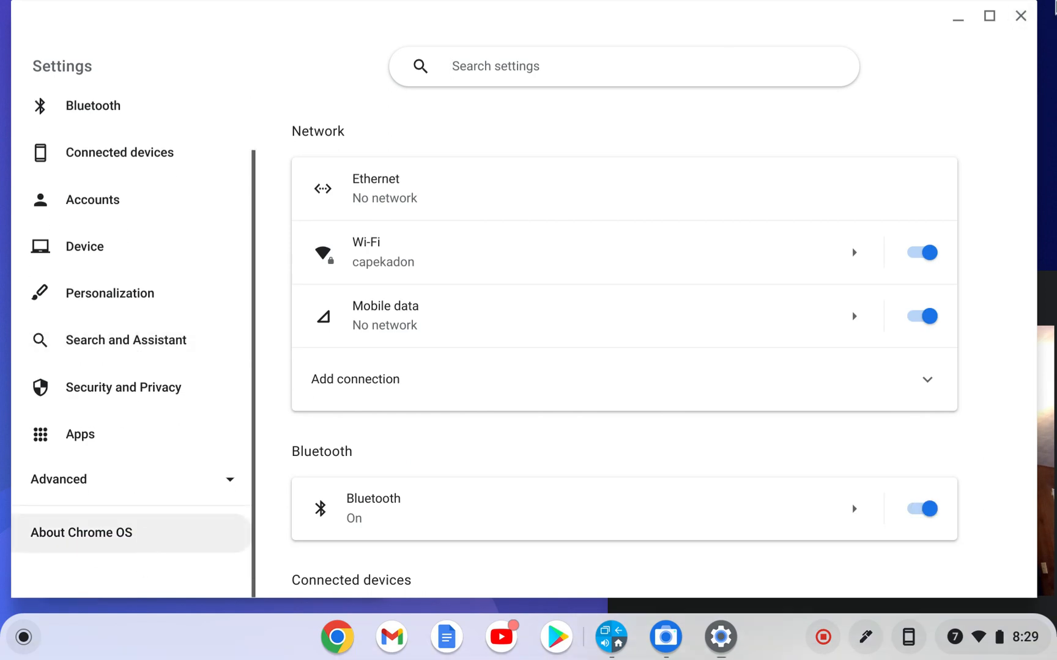
left_click(149, 539)
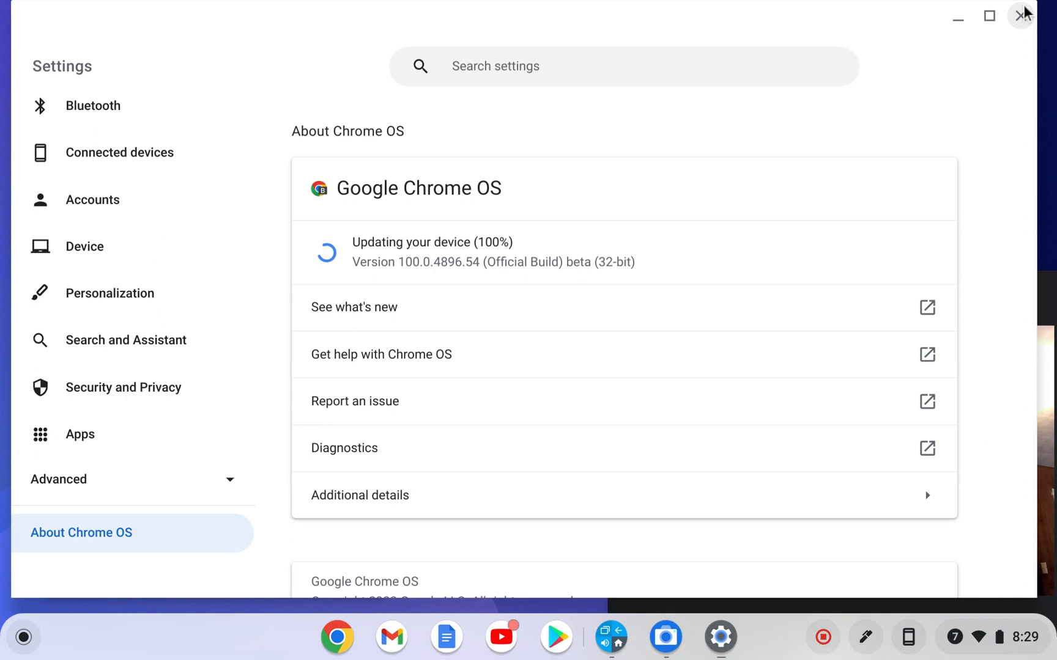
left_click(1020, 15)
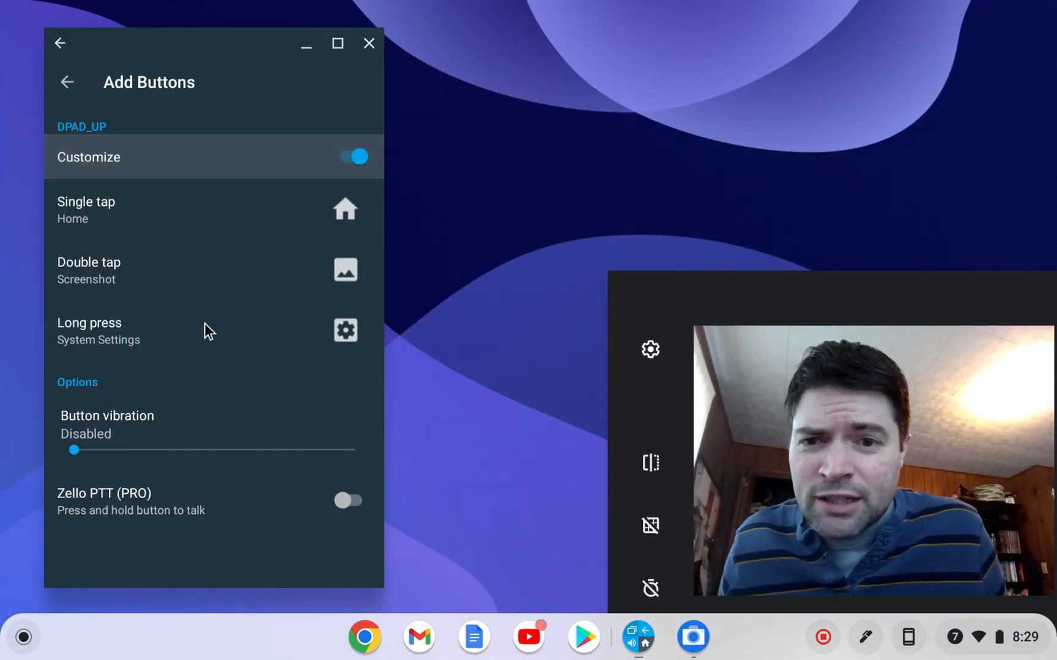
Step: Add the keyboard Z key as a new button and enter its settings past the Pro notice
left_click(79, 85)
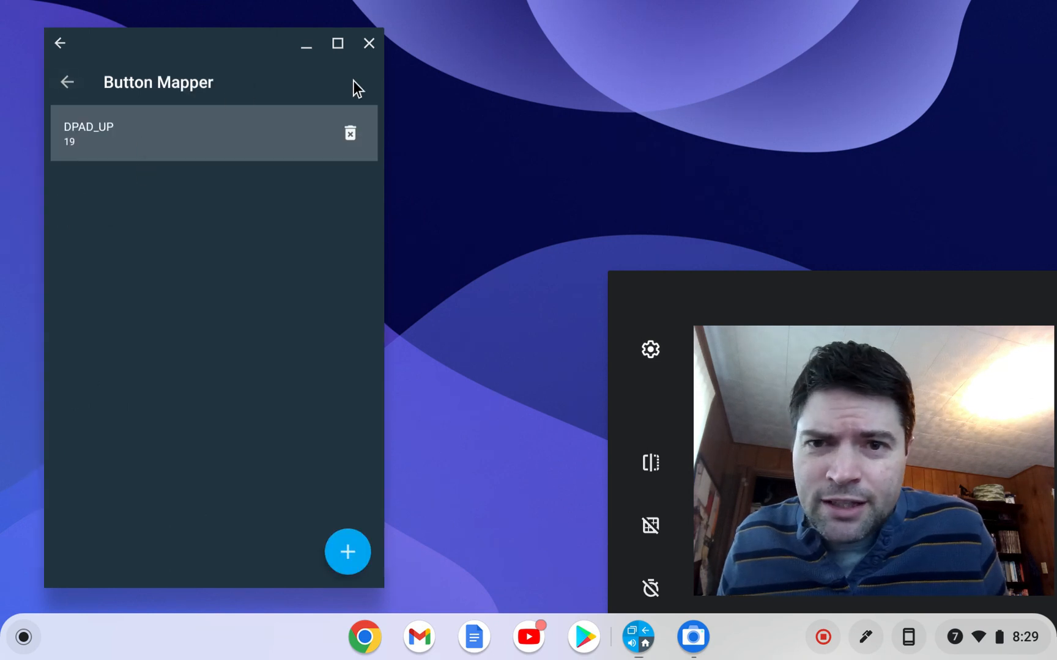
left_click(347, 554)
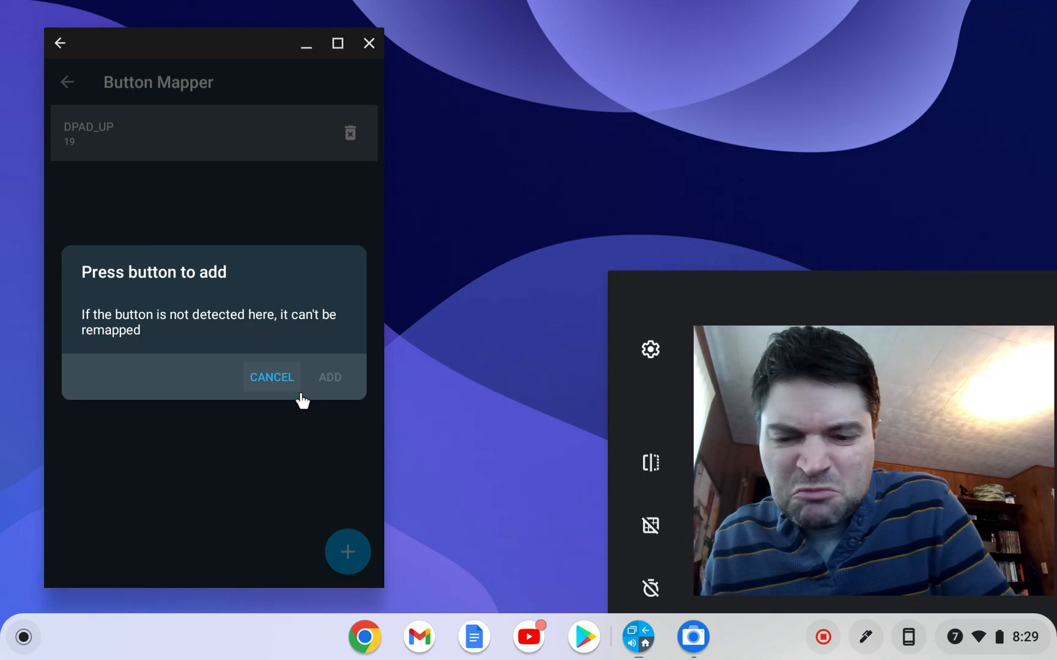
key("z")
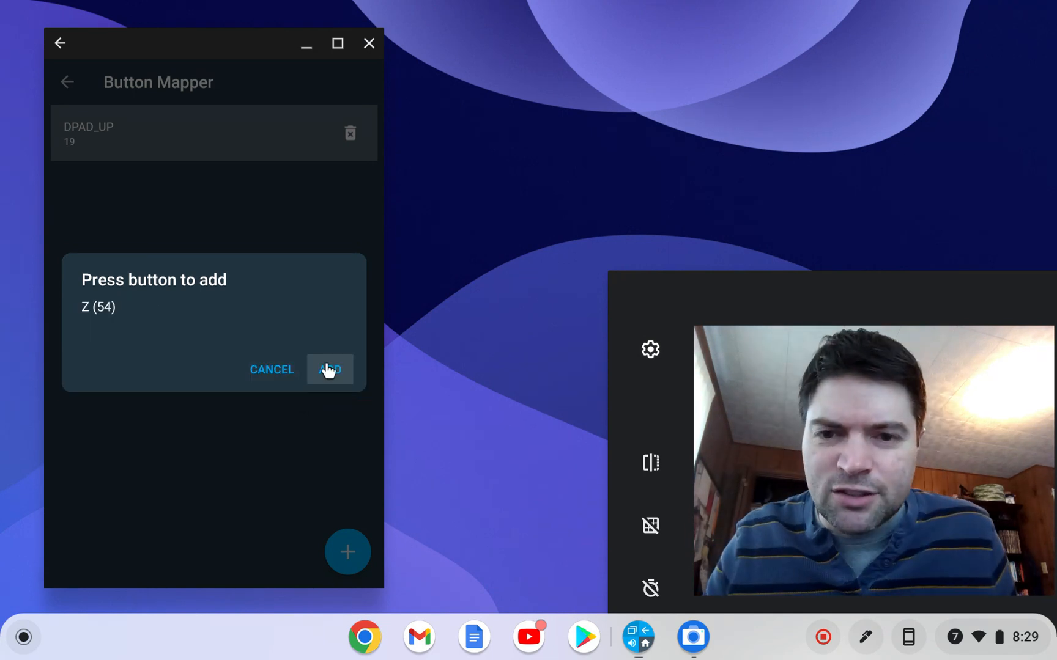
left_click(329, 369)
left_click(124, 183)
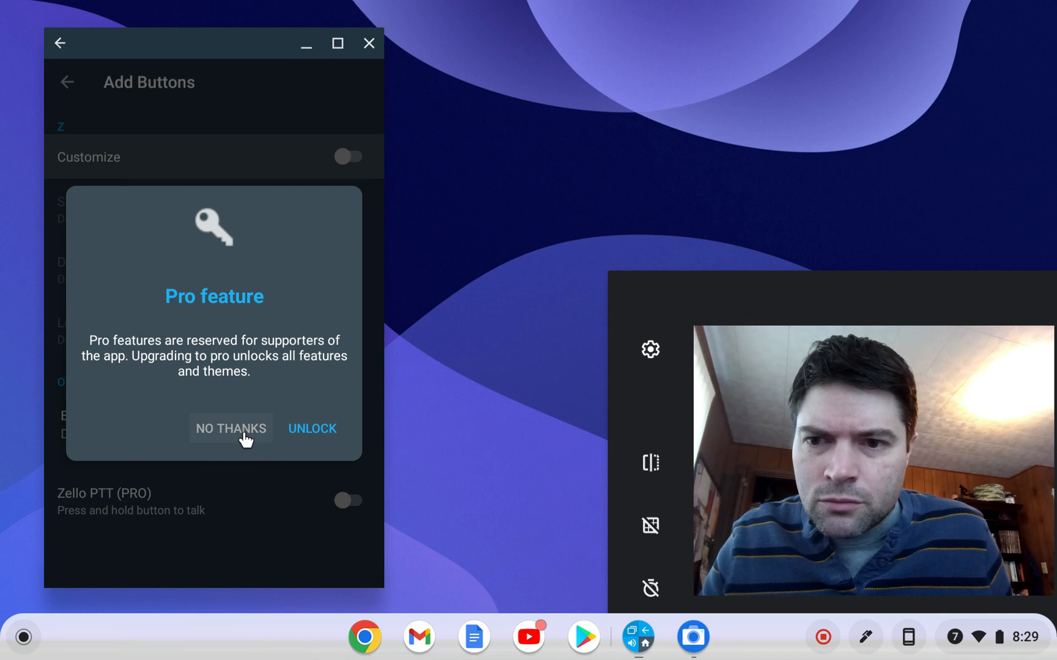
left_click(245, 436)
Step: Customize the Z button and browse the single-tap actions without choosing one
left_click(345, 157)
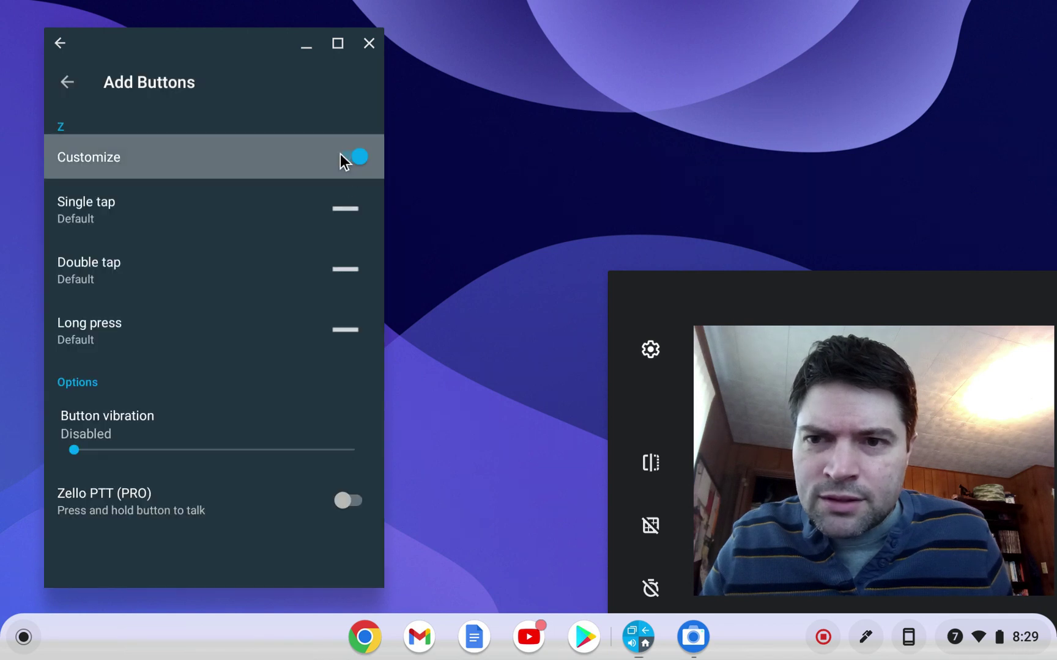
left_click(303, 210)
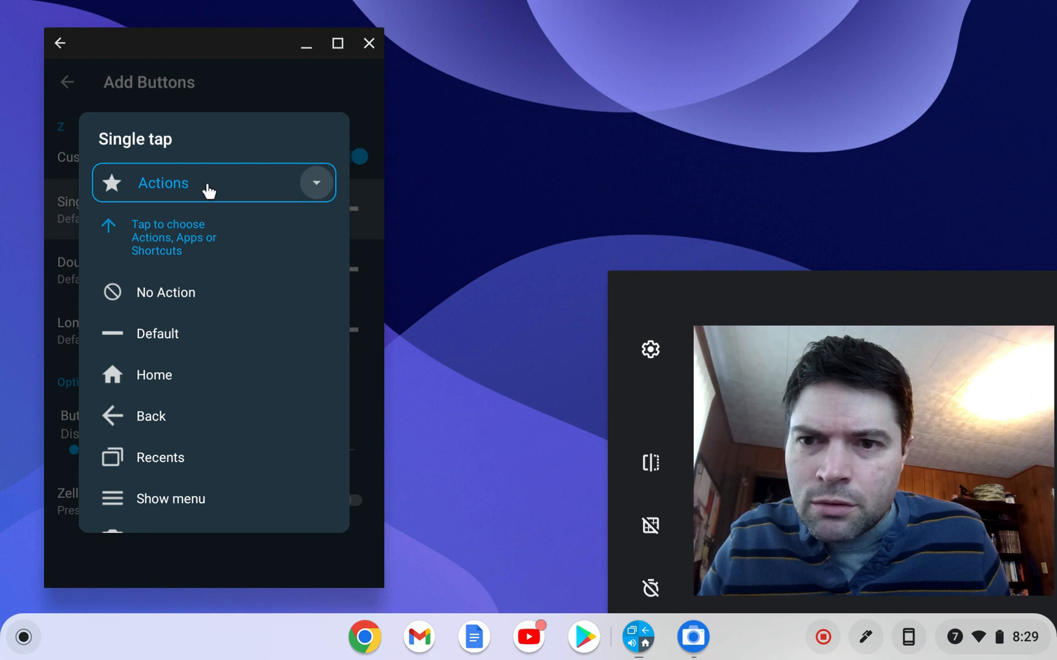
scroll(215, 281, "down", 1)
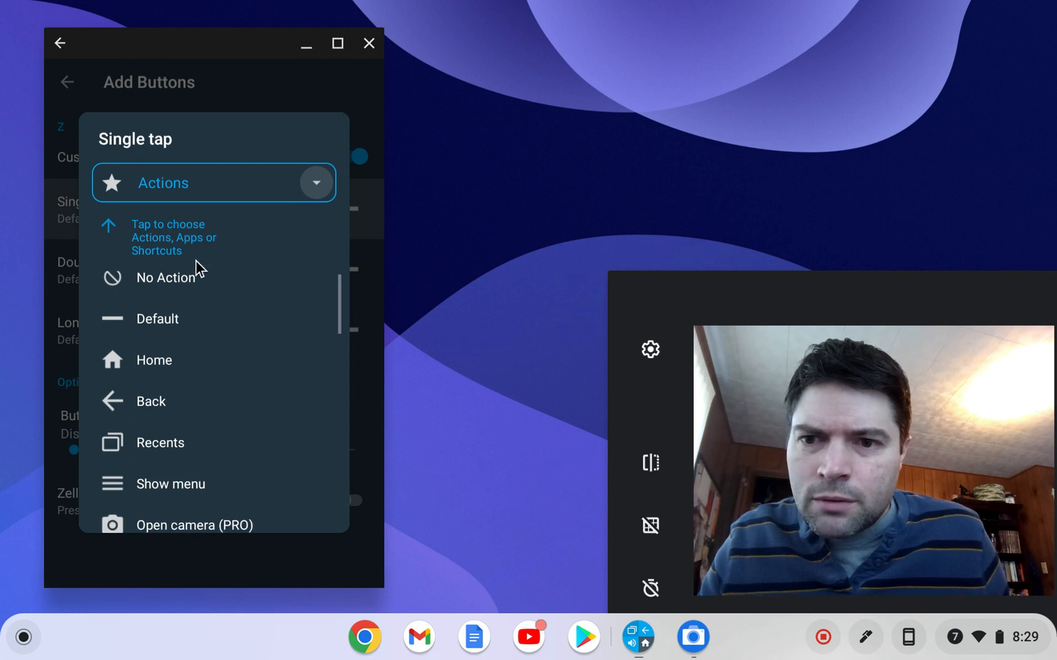
scroll(244, 405, "down", 3)
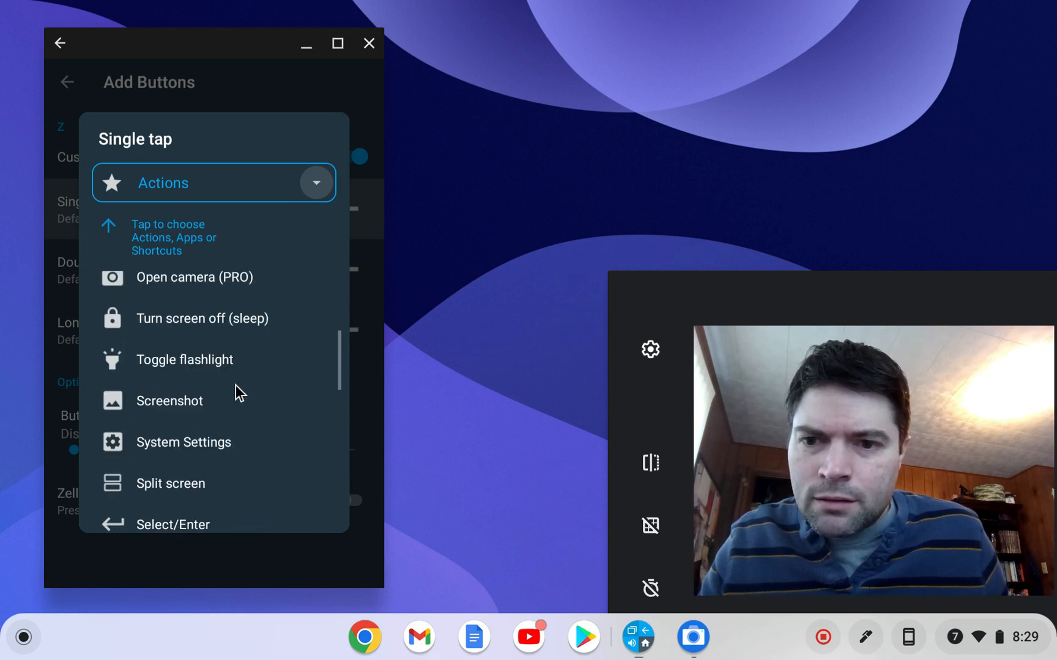
scroll(231, 374, "down", 2)
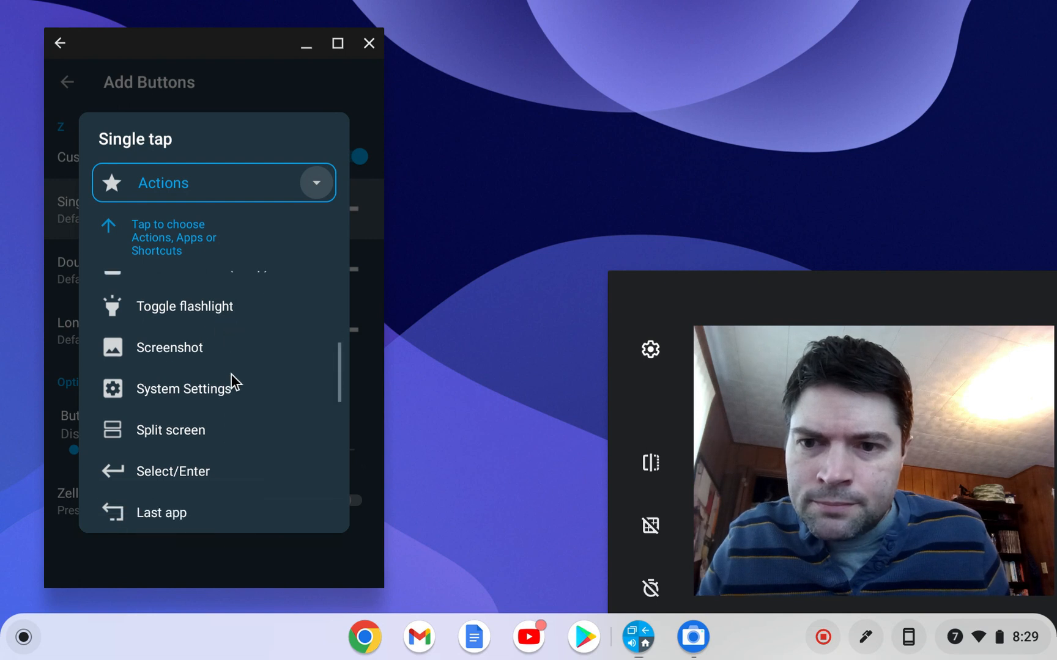
scroll(232, 374, "down", 2)
scroll(275, 392, "down", 1)
scroll(276, 391, "down", 3)
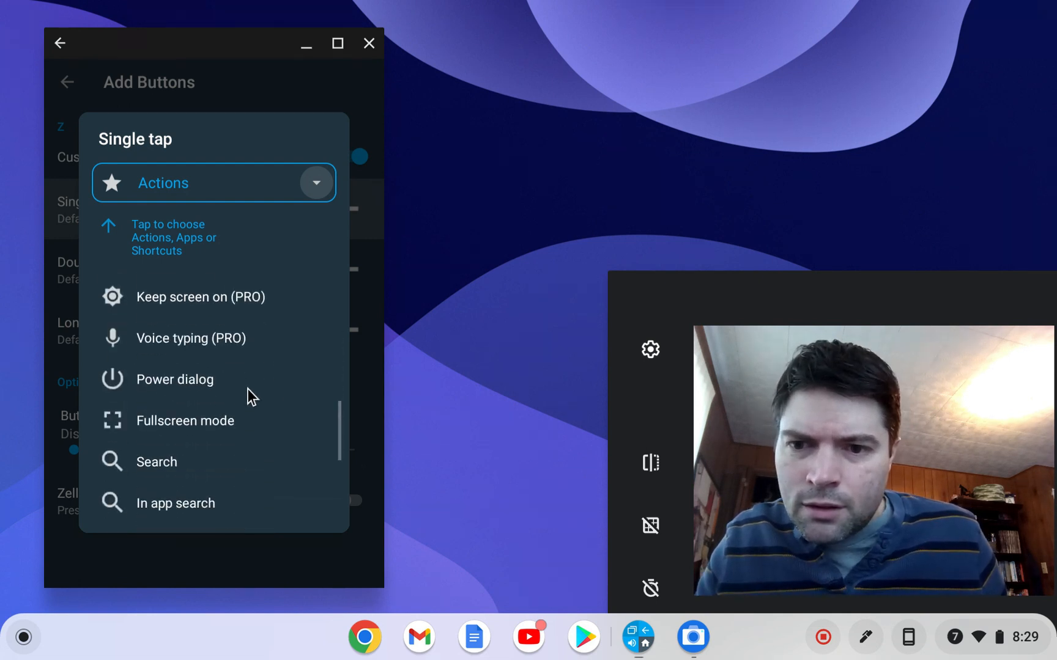
scroll(248, 389, "up", 5)
scroll(248, 389, "down", 3)
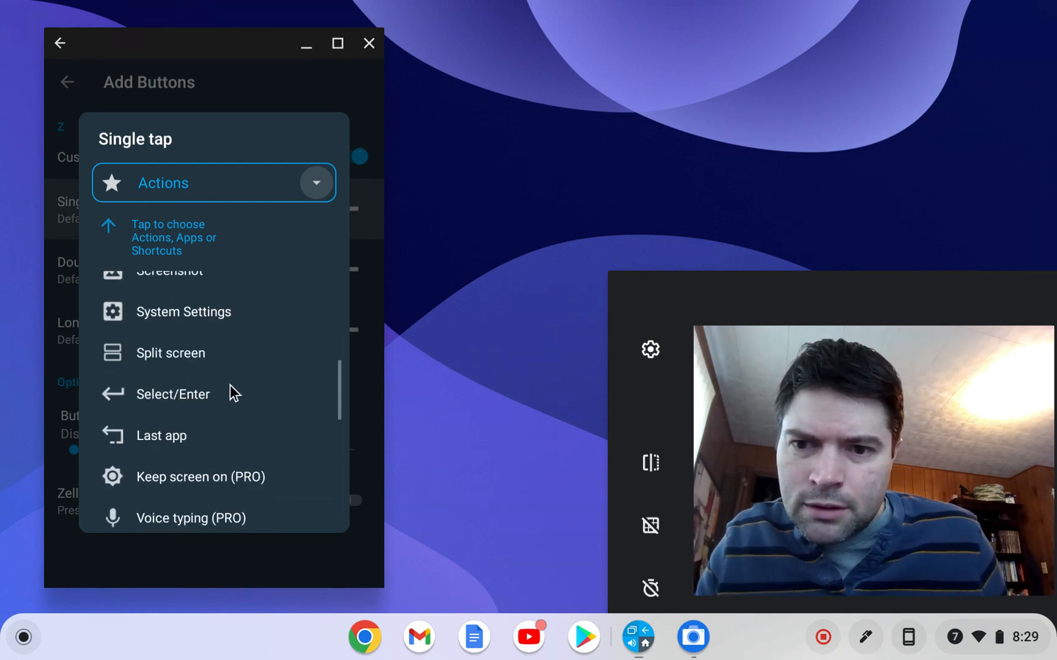
scroll(232, 385, "down", 1)
scroll(232, 384, "down", 1)
scroll(232, 384, "down", 1)
scroll(233, 382, "down", 5)
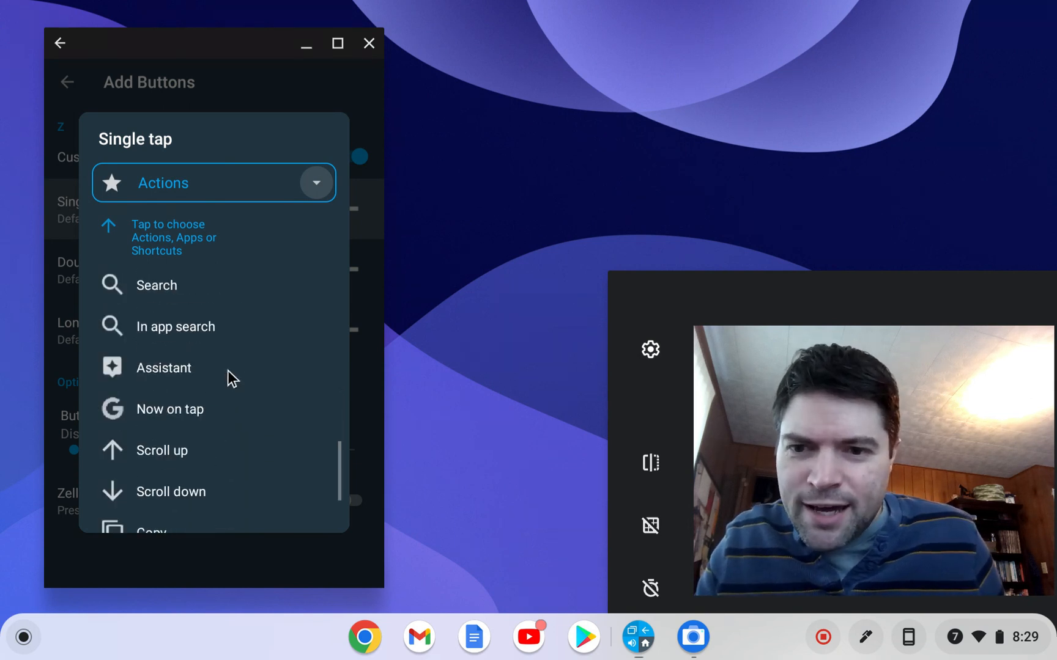
scroll(257, 344, "down", 1)
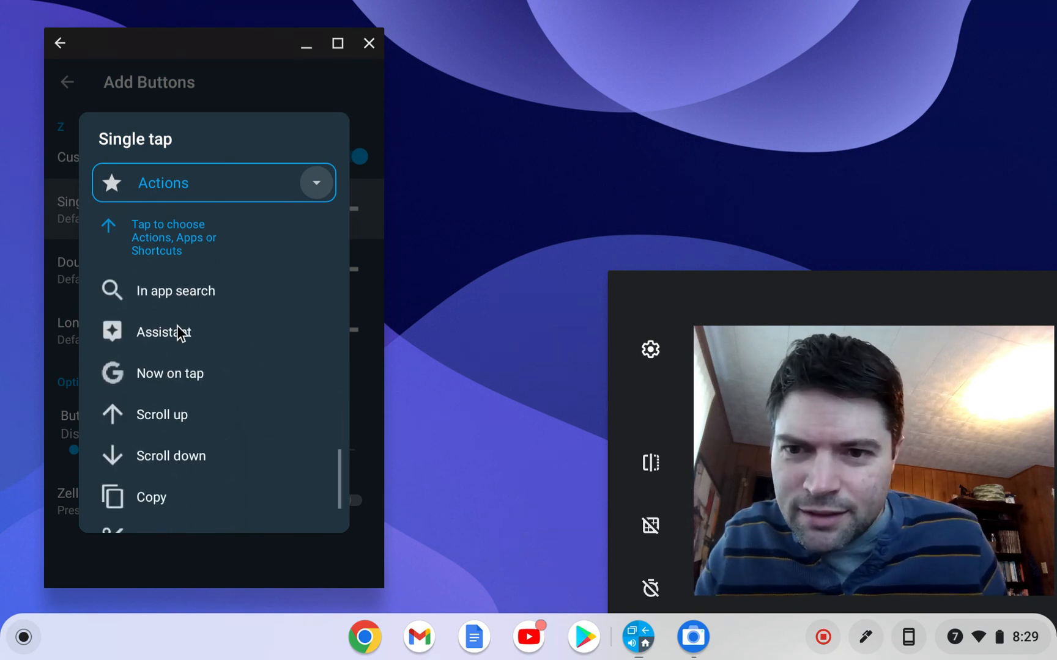
scroll(177, 325, "down", 2)
scroll(179, 328, "down", 2)
scroll(181, 328, "up", 10)
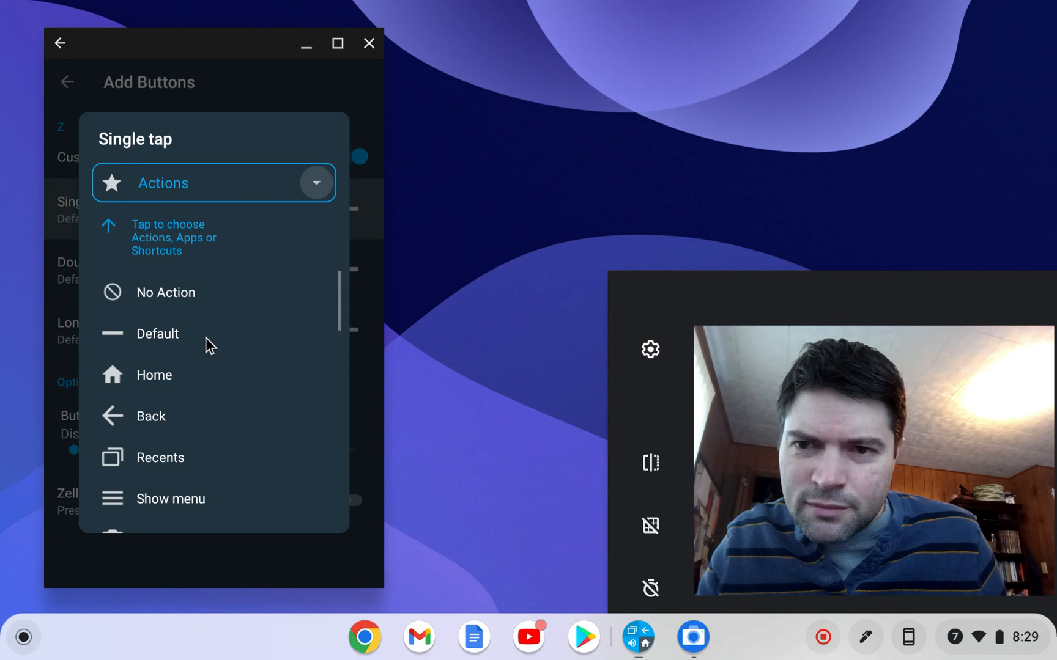
scroll(195, 323, "down", 1)
scroll(195, 322, "down", 2)
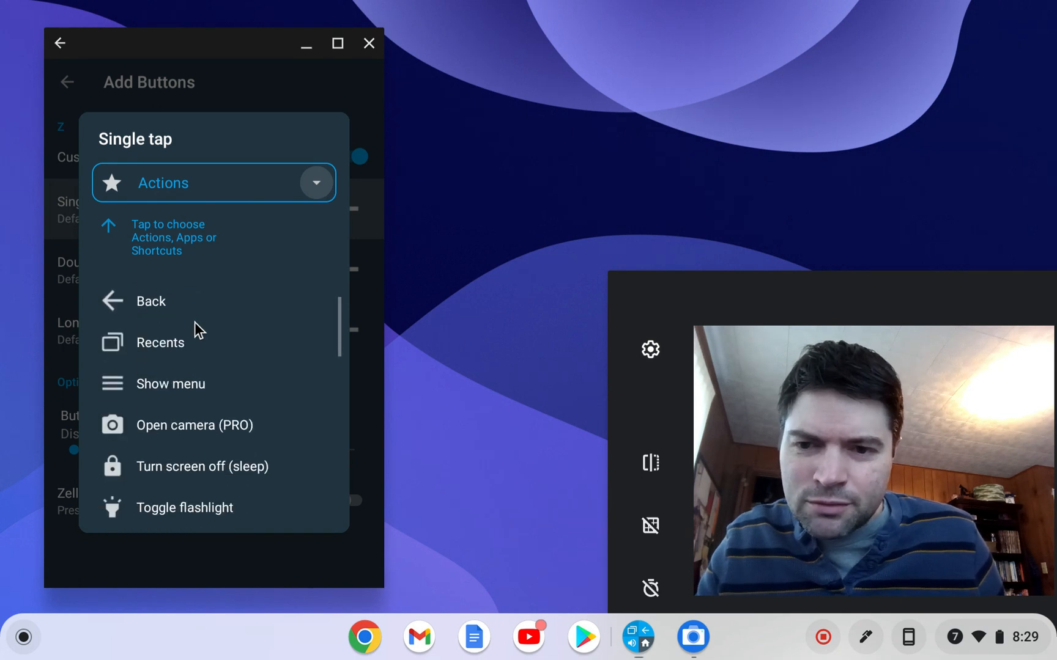
scroll(194, 321, "down", 1)
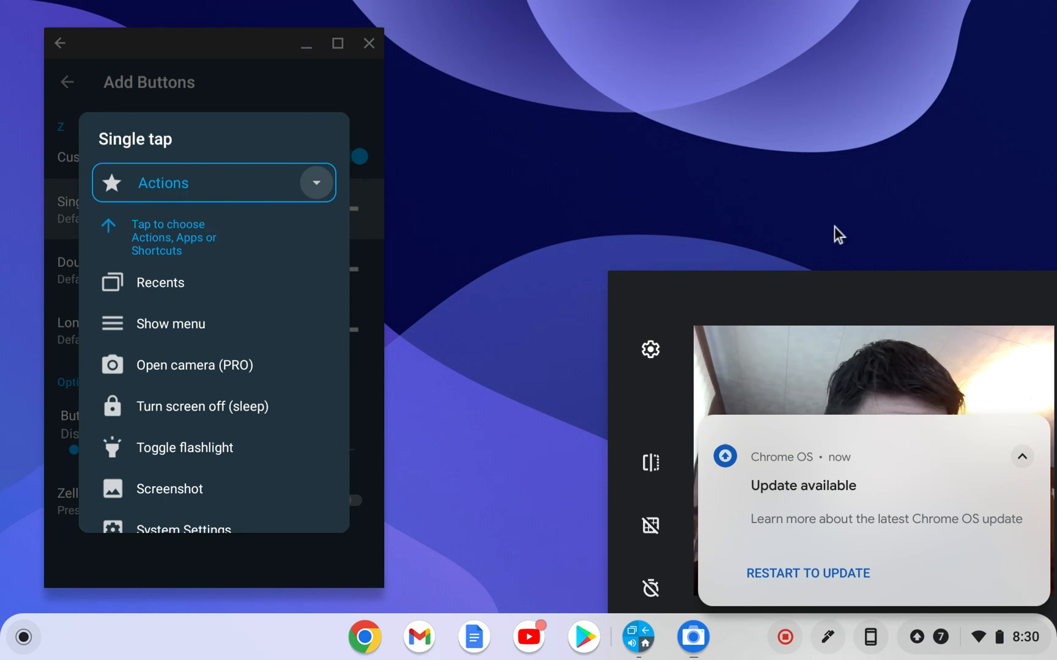
left_click_drag(838, 277, 814, 16)
scroll(192, 449, "down", 2)
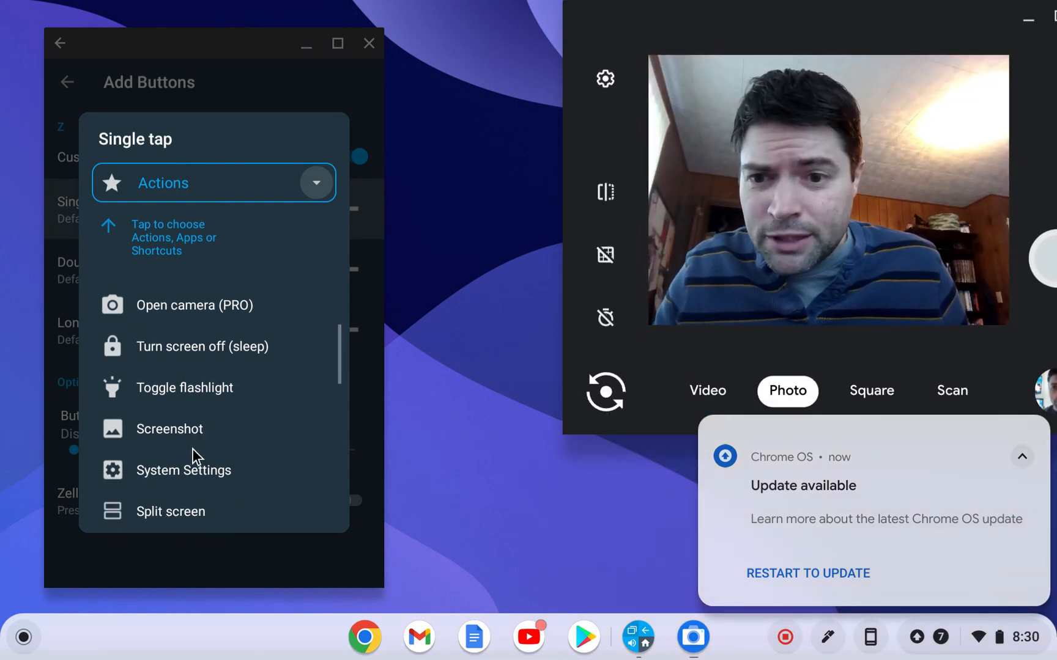
scroll(228, 429, "down", 2)
scroll(228, 428, "down", 1)
scroll(213, 423, "down", 2)
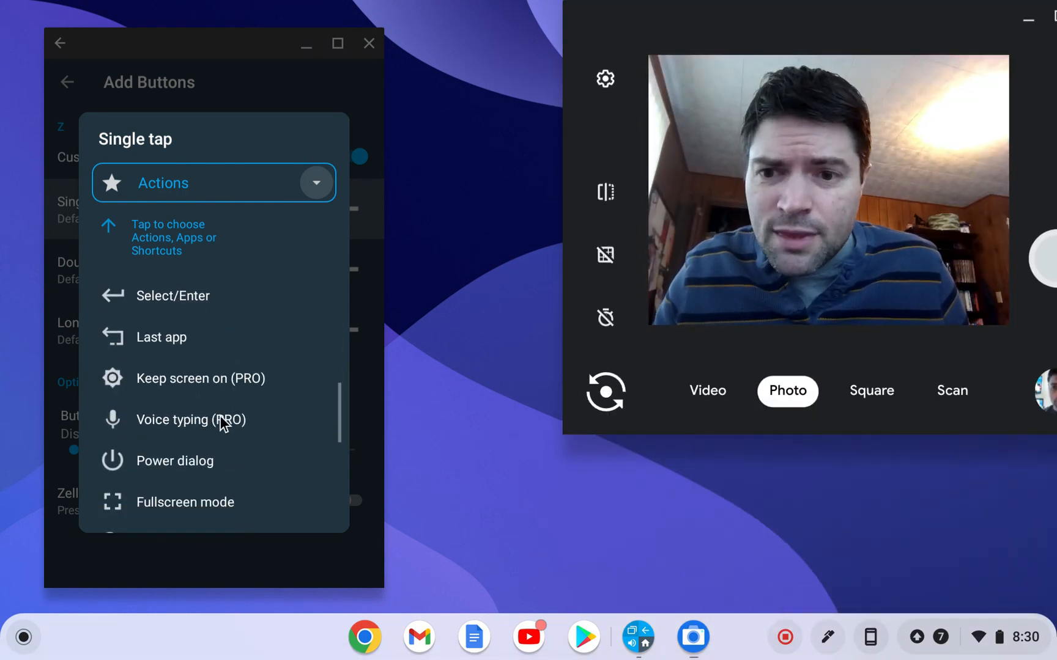
scroll(224, 424, "down", 1)
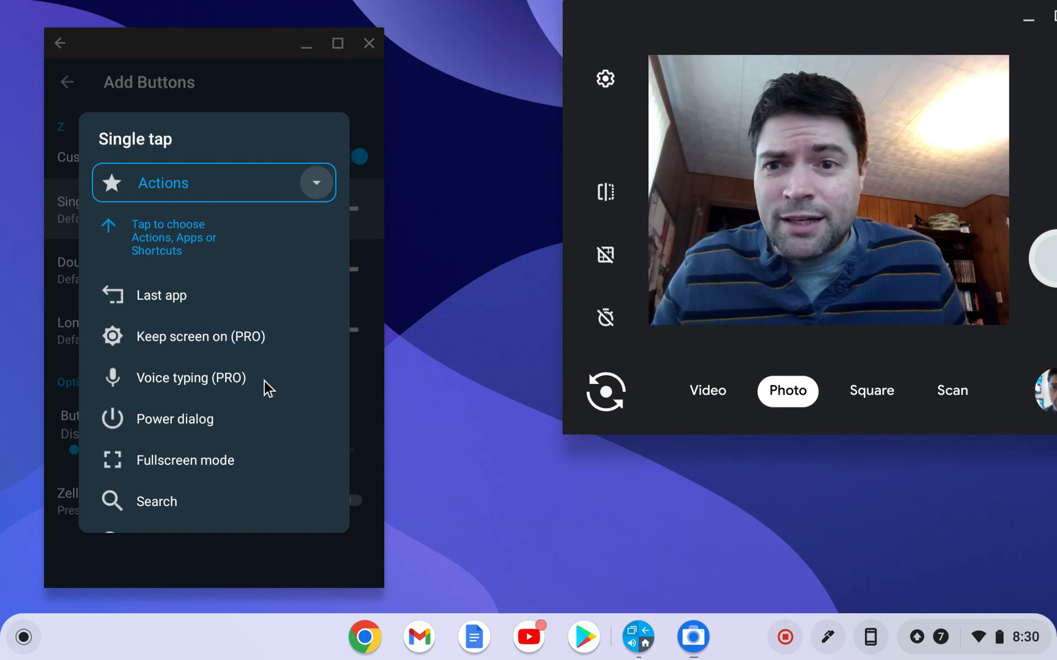
scroll(264, 381, "down", 1)
scroll(264, 381, "down", 1)
scroll(263, 381, "down", 1)
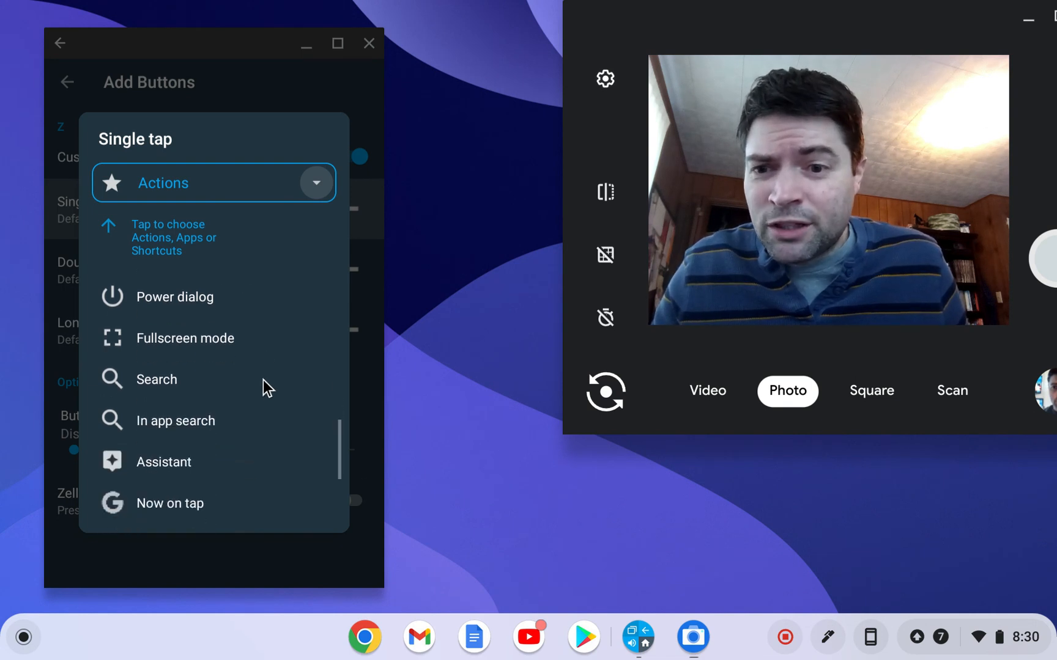
scroll(263, 380, "down", 1)
scroll(265, 379, "down", 2)
scroll(259, 374, "down", 1)
scroll(259, 374, "down", 1)
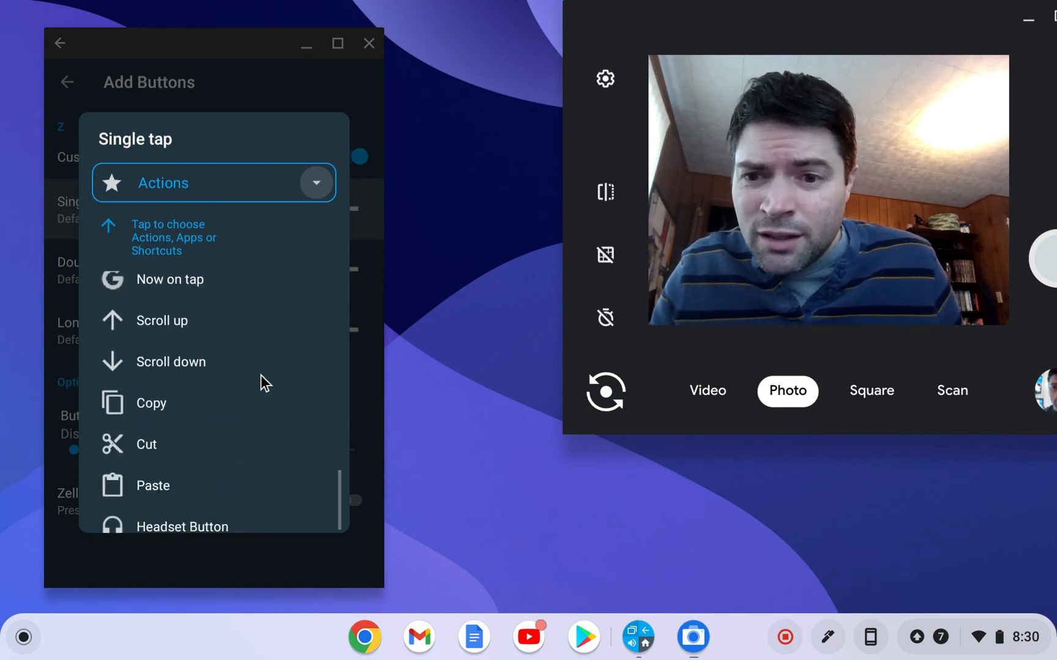
scroll(261, 375, "up", 5)
scroll(260, 375, "up", 3)
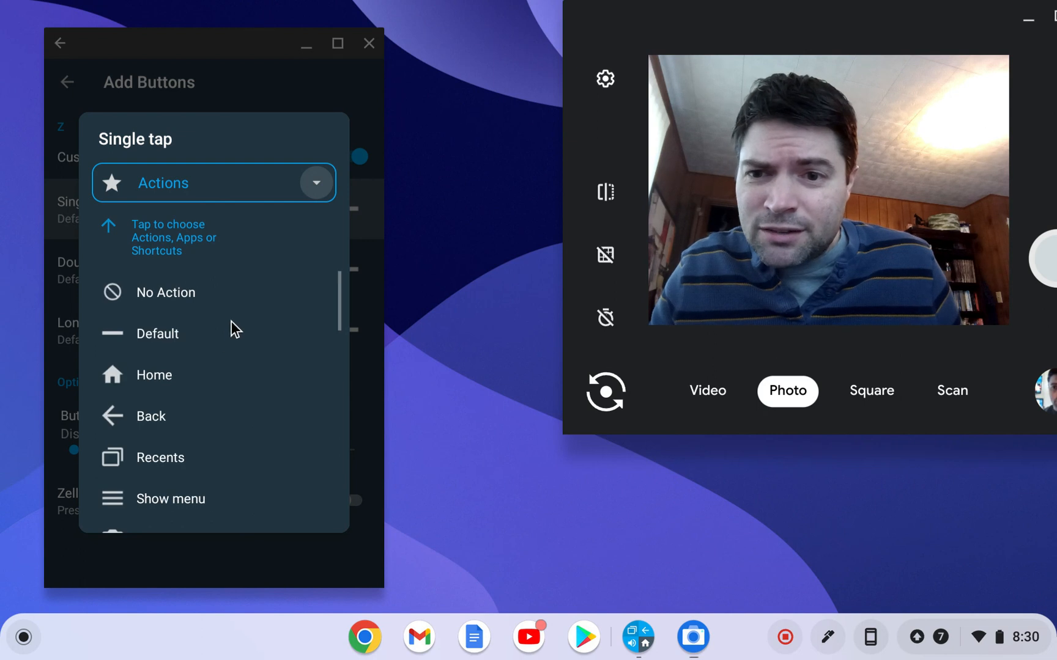
scroll(229, 321, "down", 1)
scroll(215, 363, "down", 1)
scroll(222, 376, "down", 1)
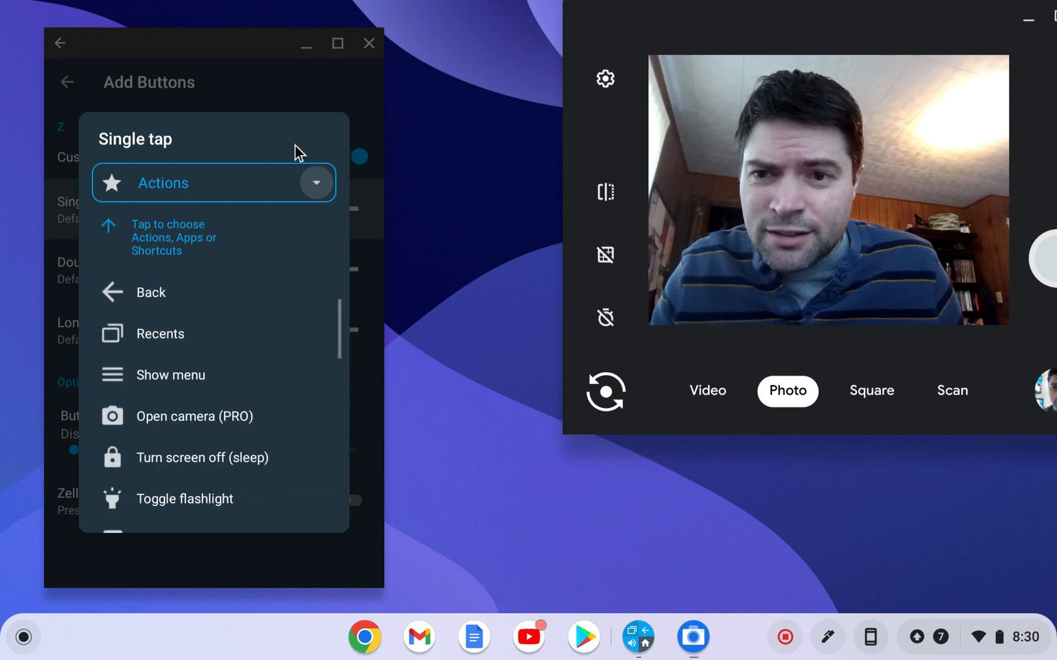
left_click(341, 99)
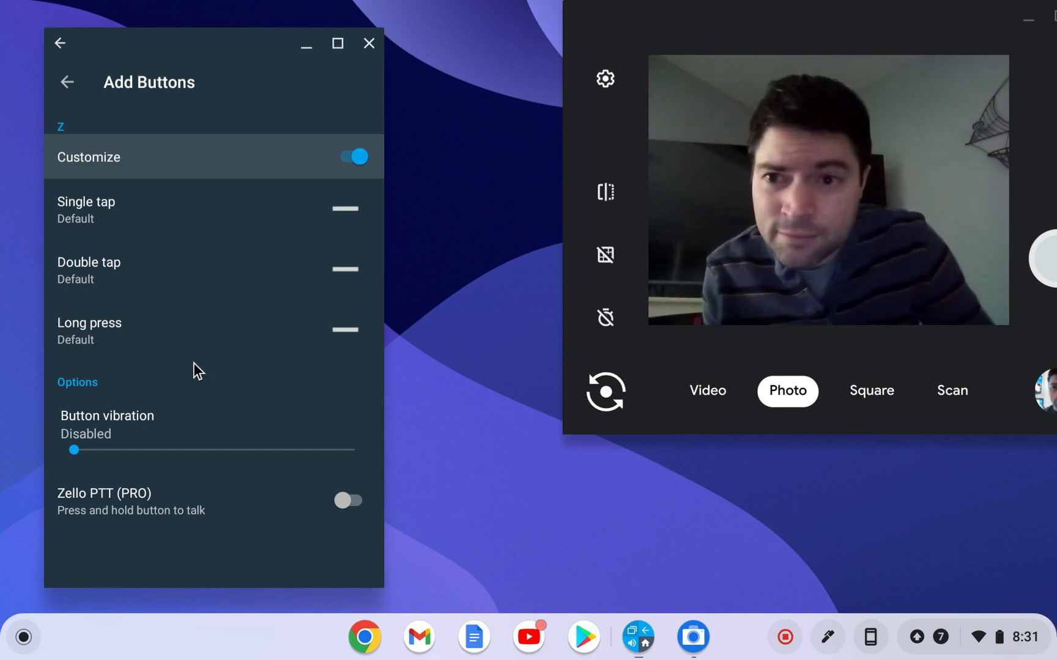
Step: Browse the Headset Button settings and added-buttons list, start an add-button prompt, then close Button Mapper
left_click(67, 81)
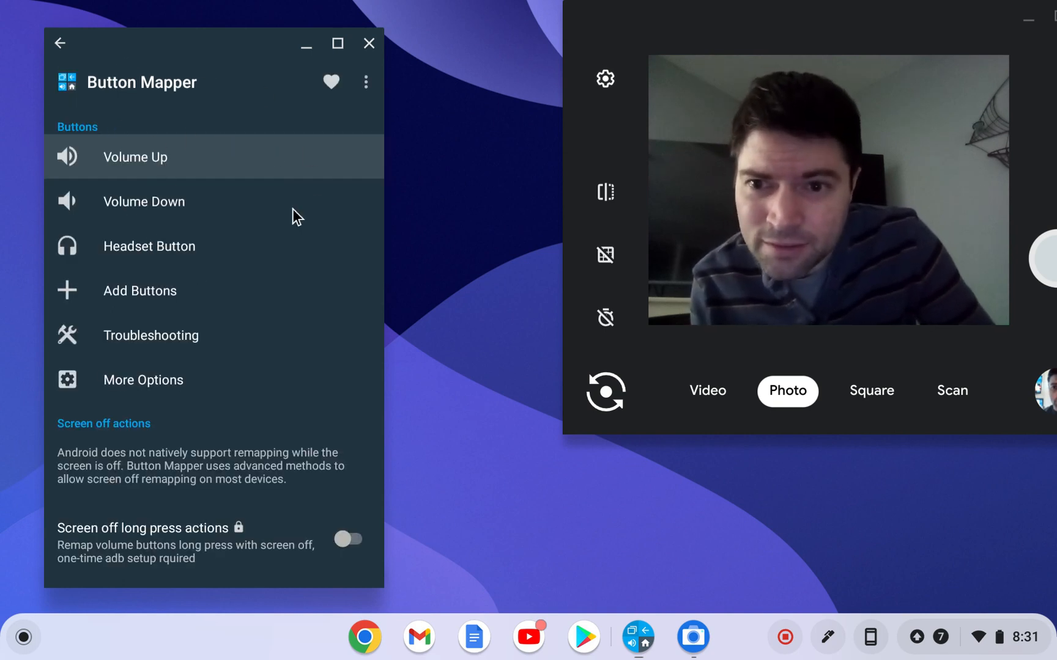
scroll(292, 209, "down", 3)
scroll(285, 213, "up", 3)
left_click(203, 251)
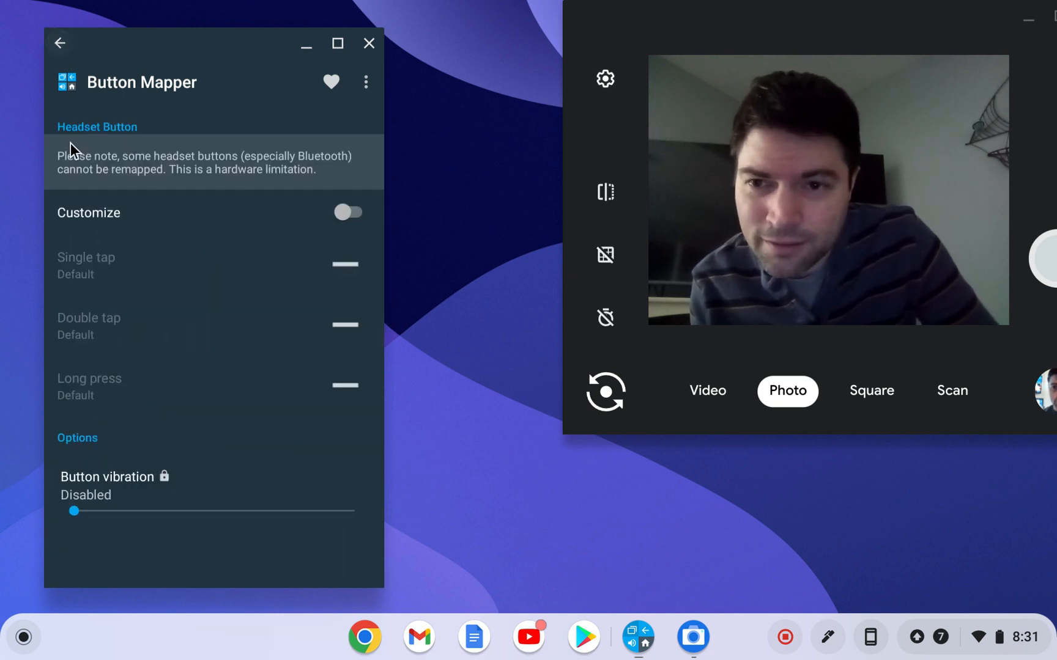
left_click(60, 43)
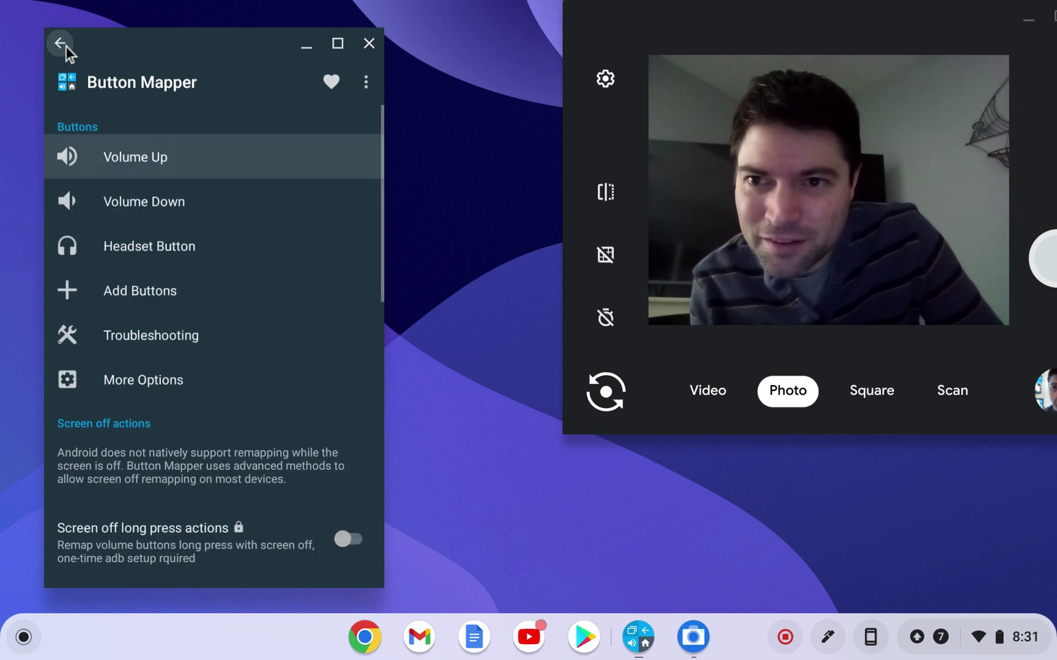
left_click(133, 281)
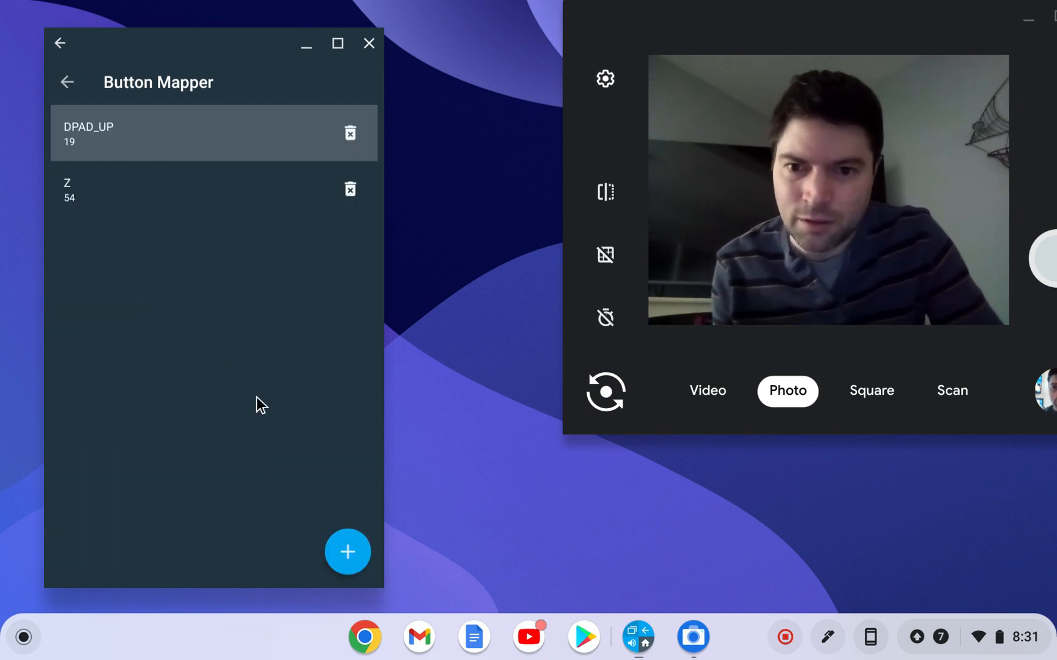
left_click(348, 552)
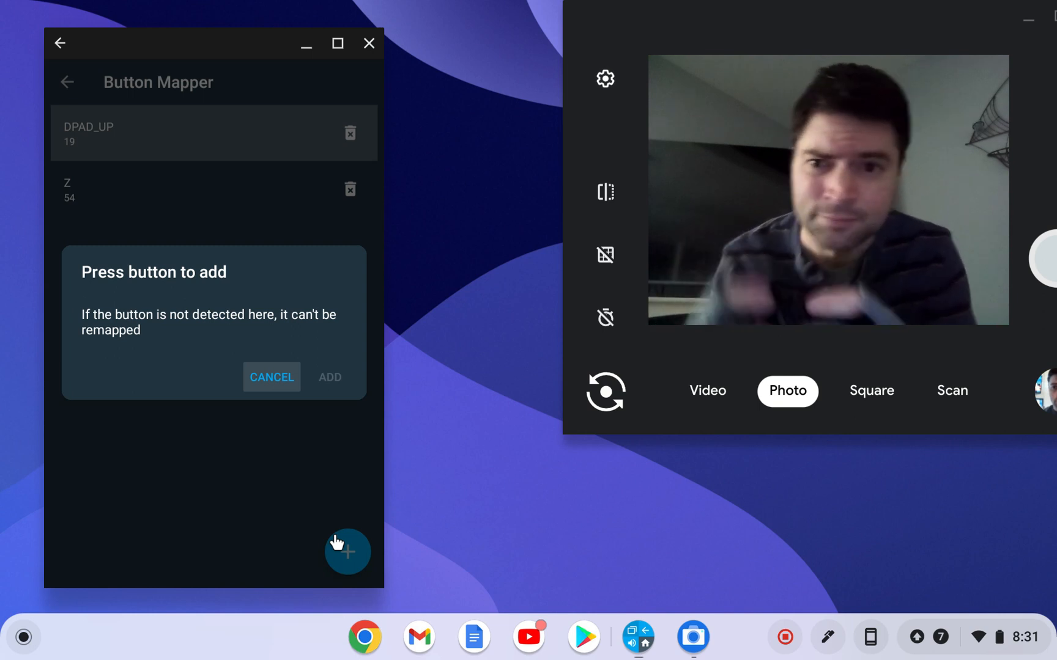
left_click(370, 43)
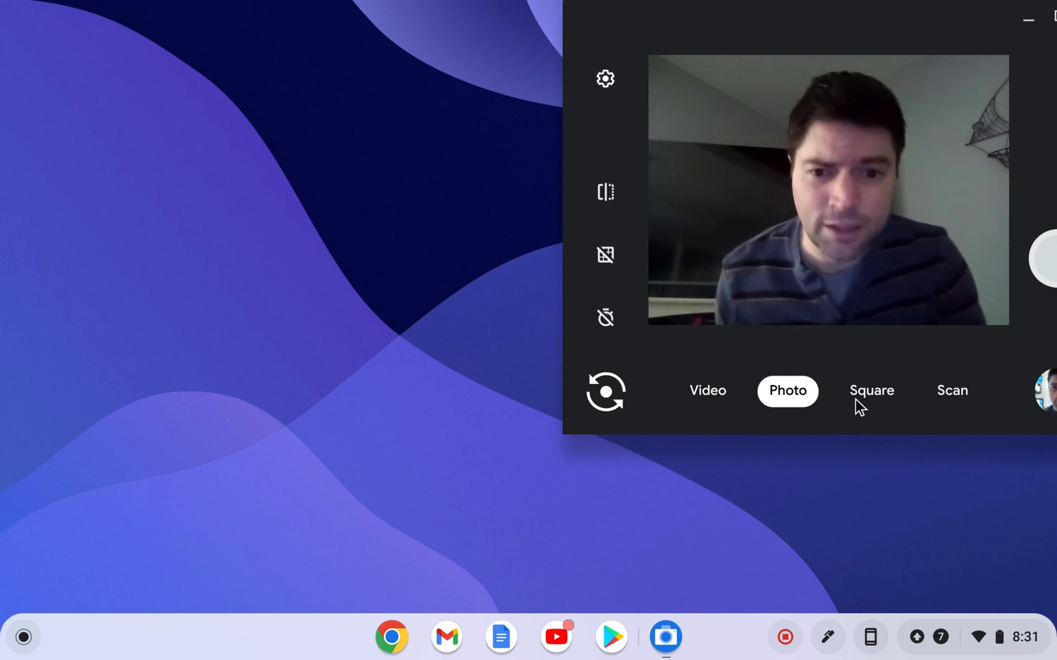
Step: Relaunch Button Mapper from the launcher, start adding a button to the DPAD_UP/Z list, and launch Chrome
left_click(23, 636)
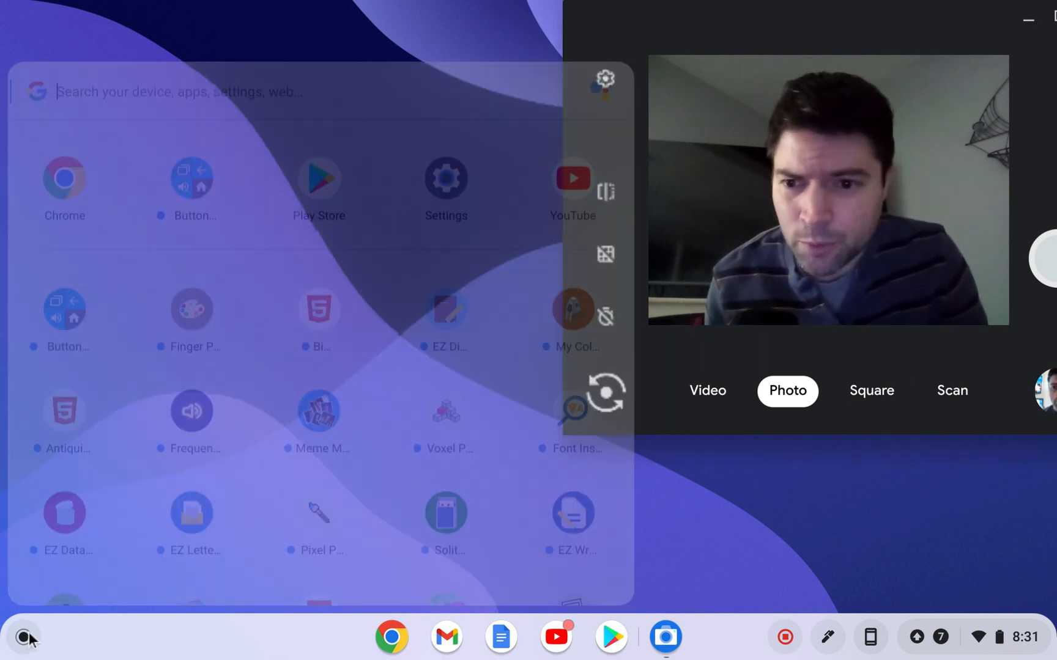
left_click(187, 314)
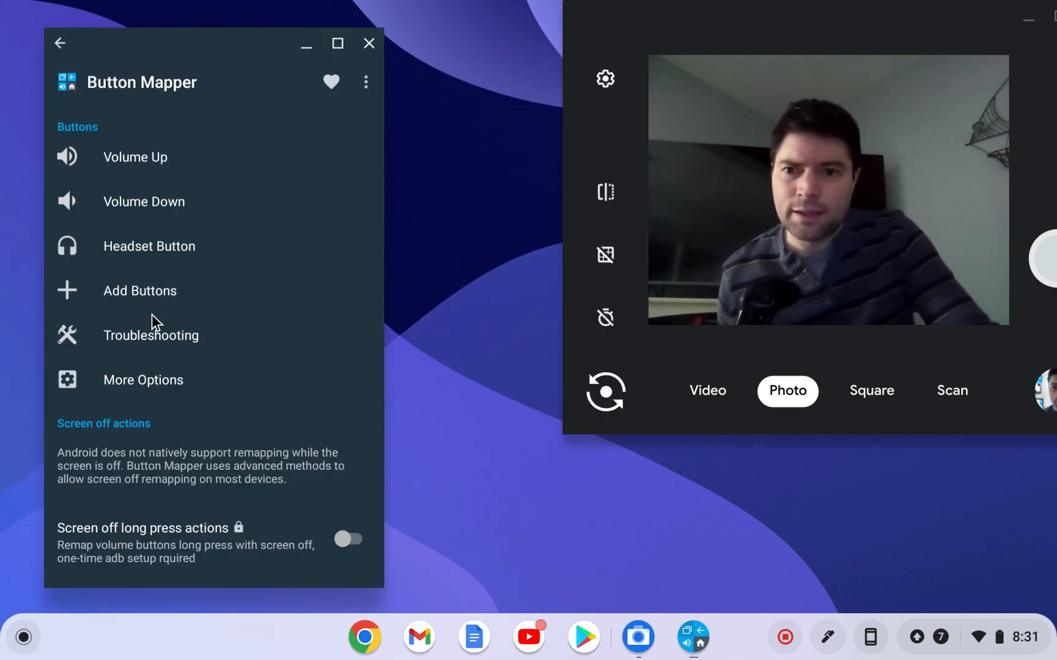
left_click(159, 291)
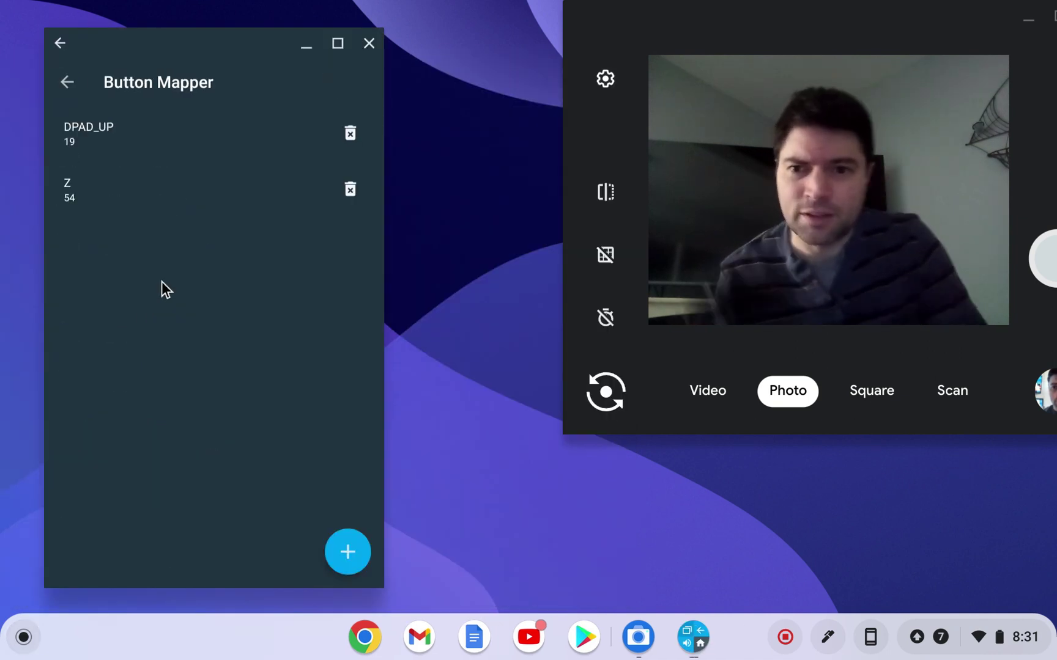
left_click(350, 551)
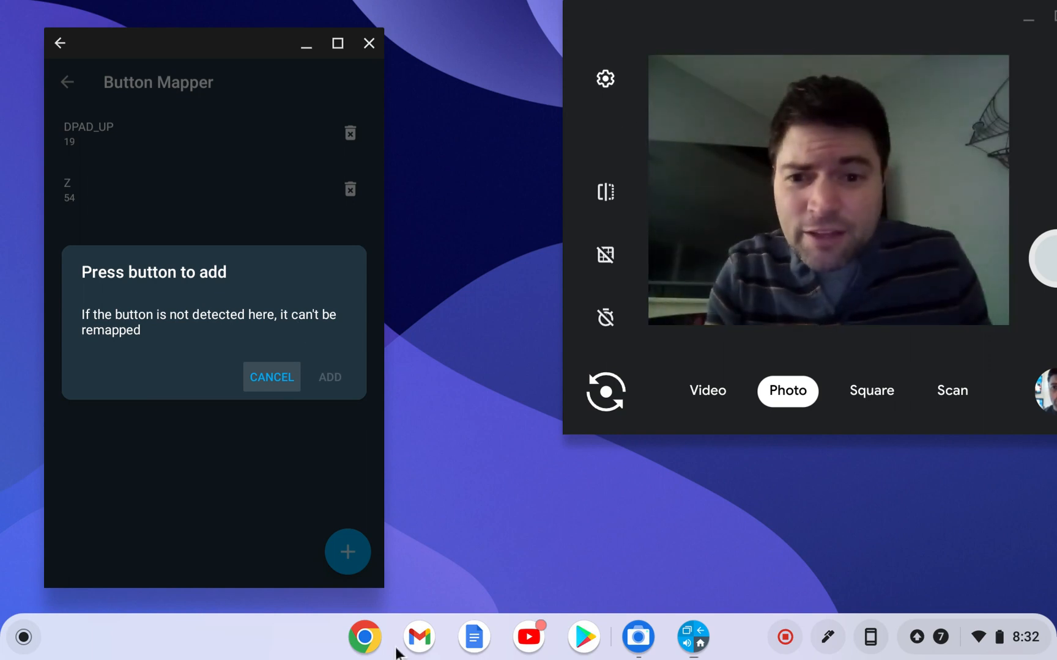
left_click(362, 648)
Step: Search 'javascript gamepad tester', confirm gamepad-tester.com detects the Xbox 360 Controller, then close the page
left_click_drag(526, 18, 452, 273)
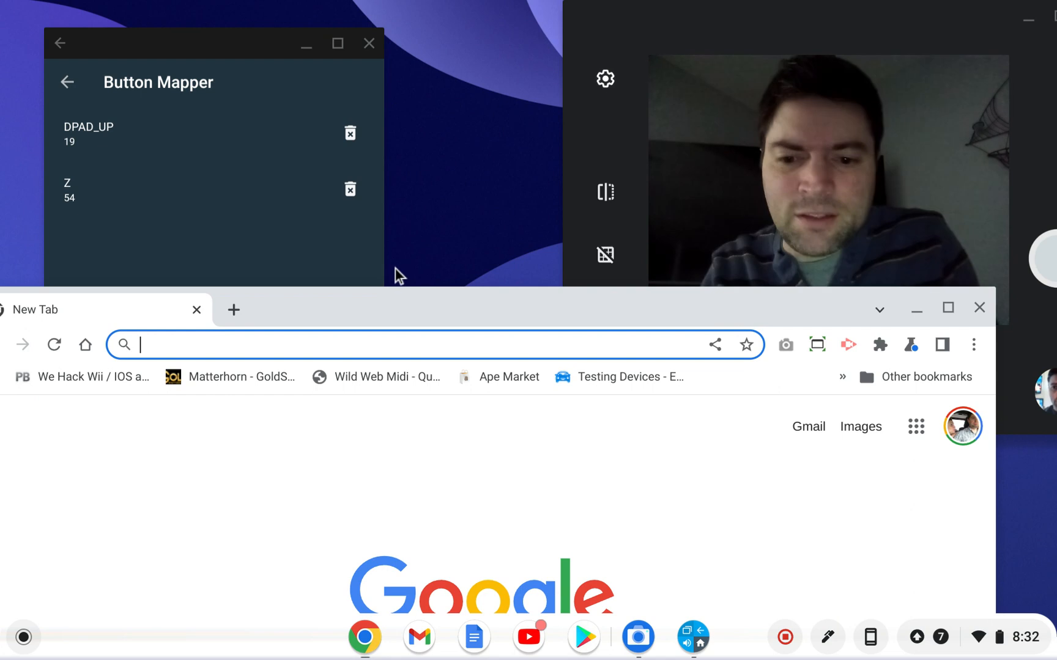
type("jav")
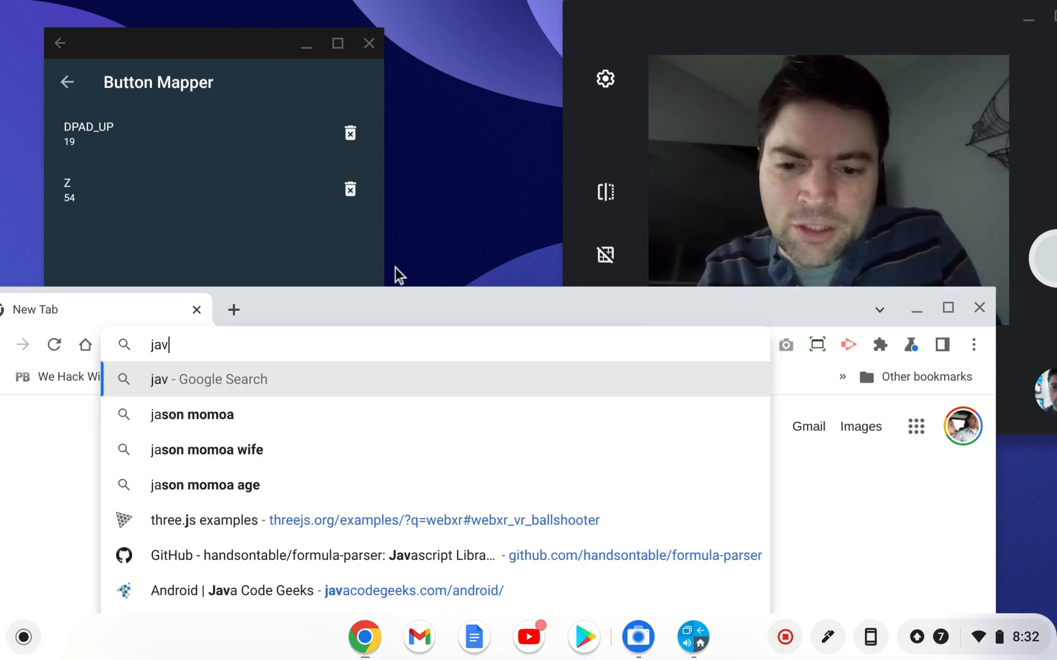
type("ascript game")
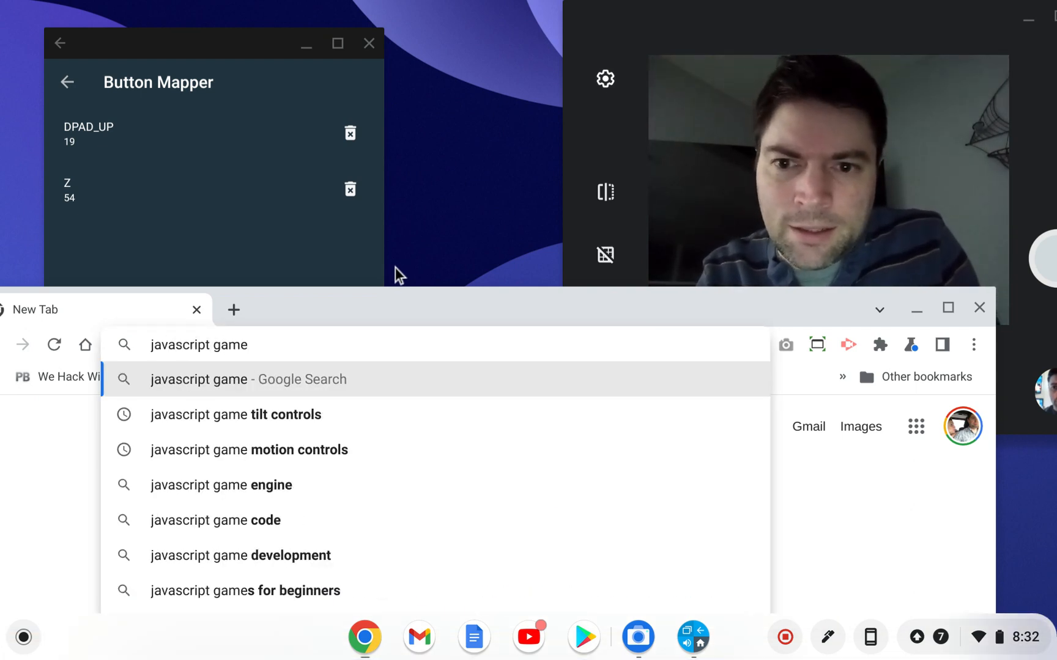
type("pad teste")
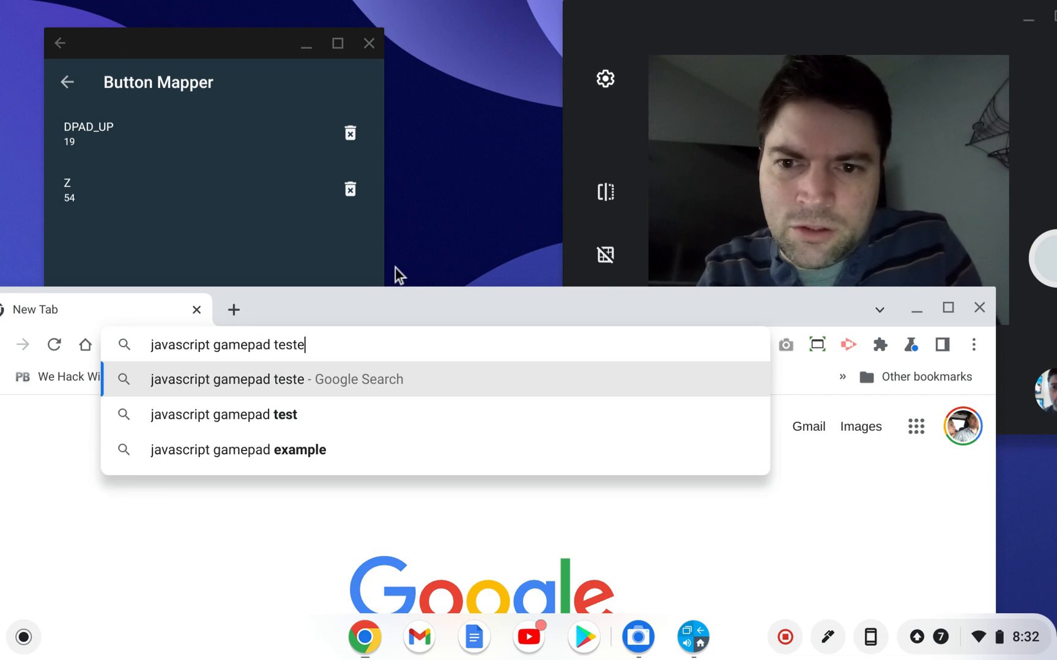
type("r")
key("Return")
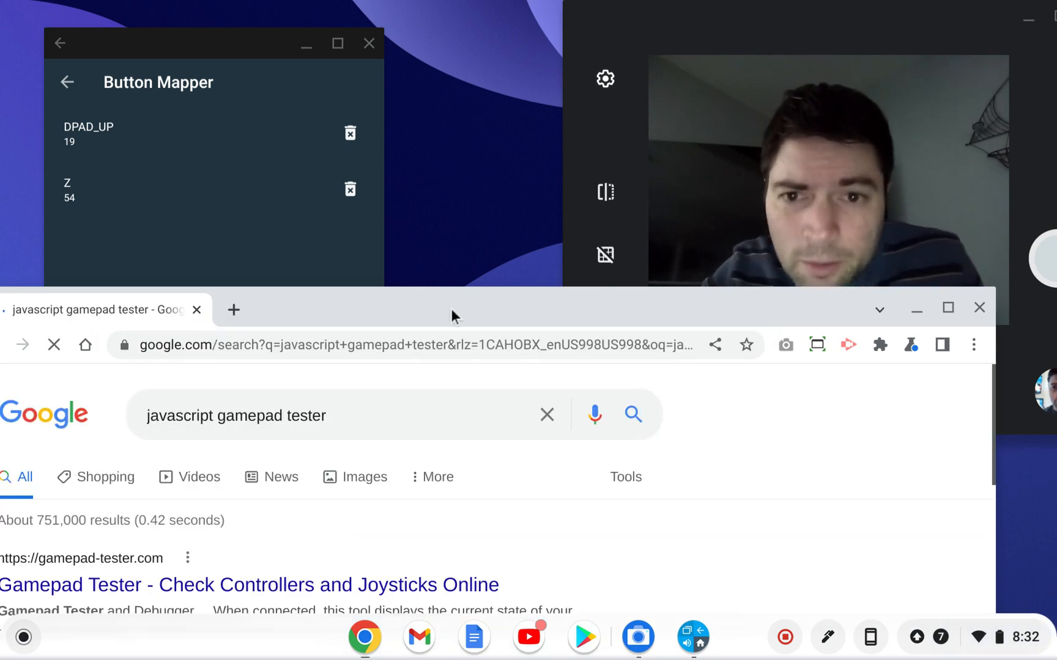
mouse_move(450, 308)
left_mouse_down()
mouse_move(513, 266)
mouse_move(485, 11)
left_mouse_up()
left_click(377, 537)
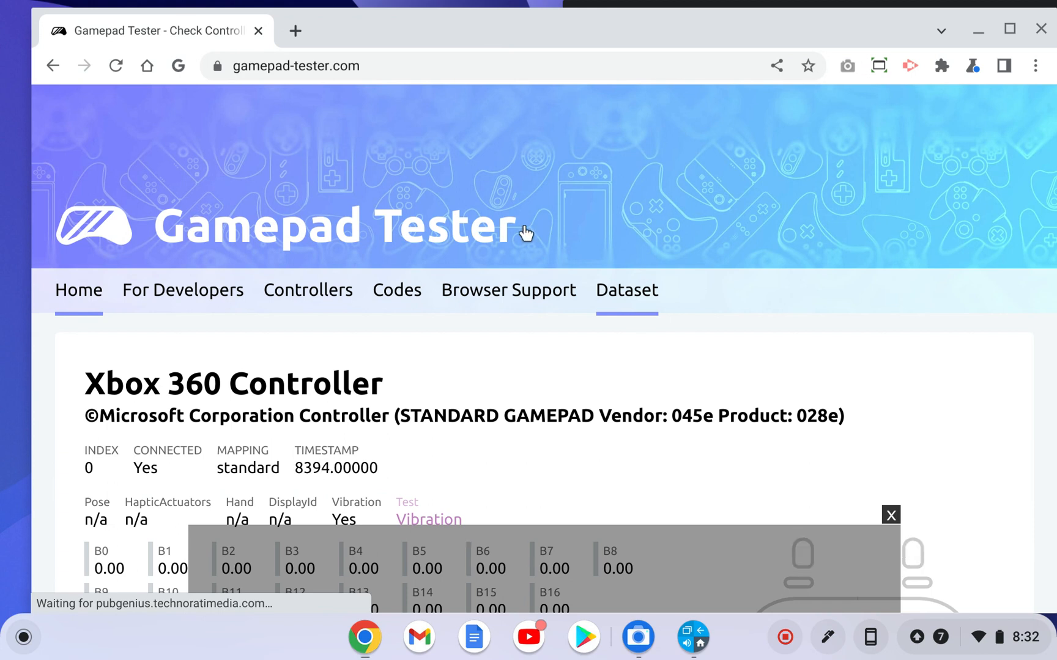
left_click(258, 31)
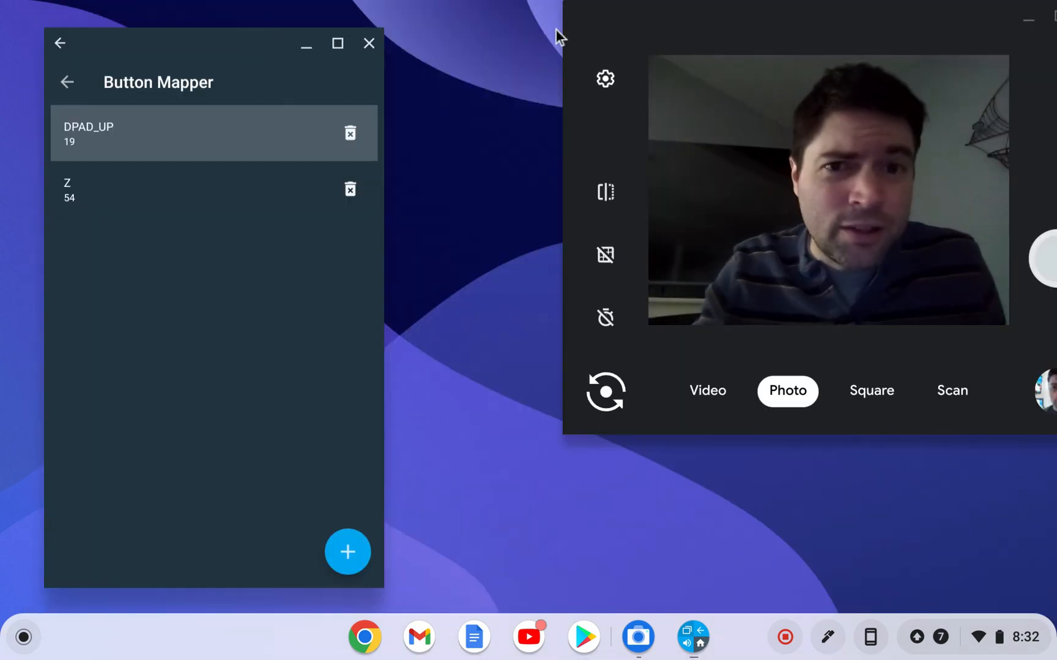
Step: Delete the DPAD_UP and Z mappings from the added-buttons list and go to More Options
left_click_drag(602, 23, 552, 52)
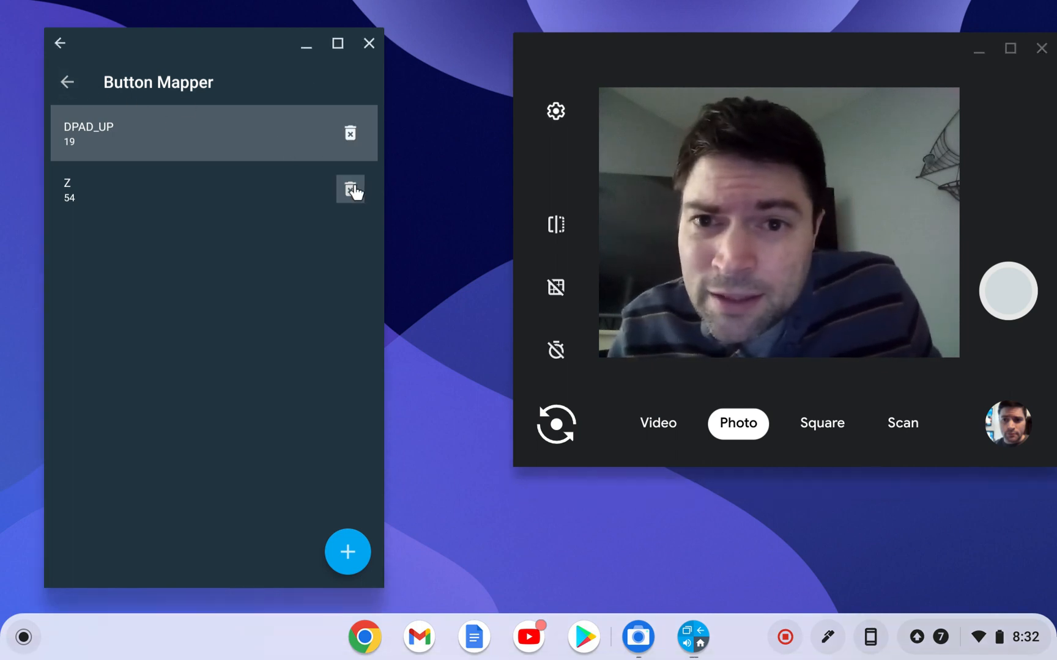
left_click(350, 133)
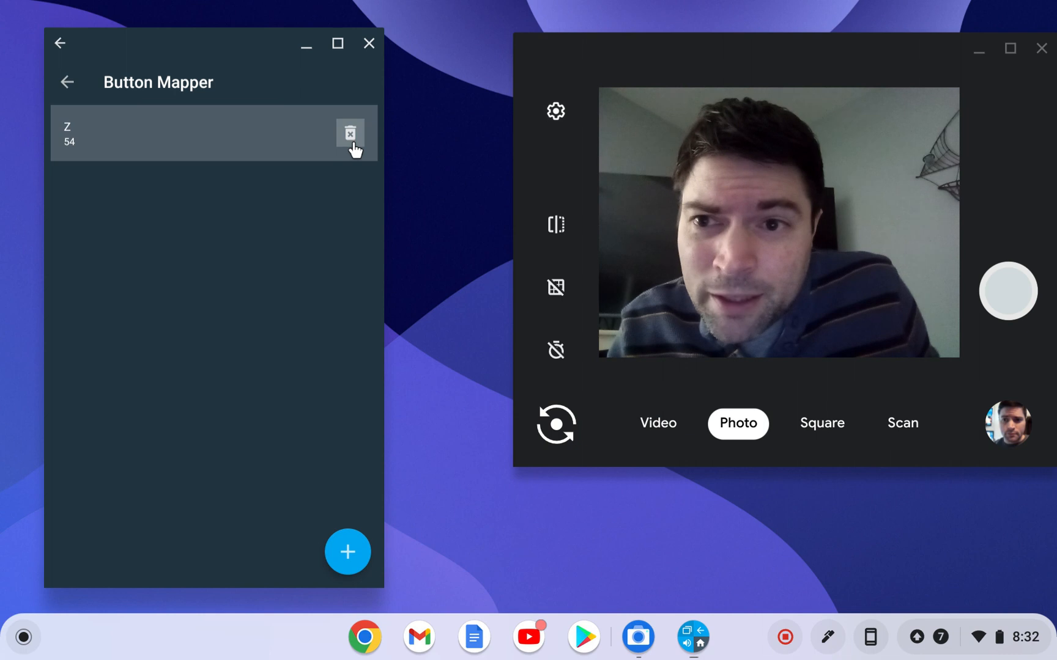
left_click(352, 133)
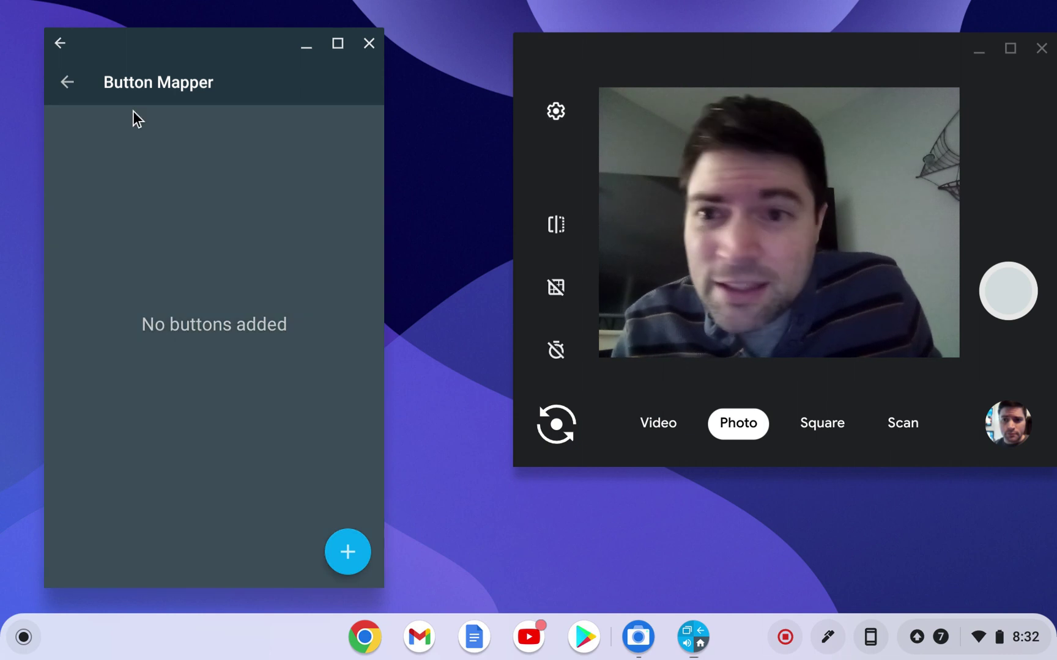
left_click(68, 84)
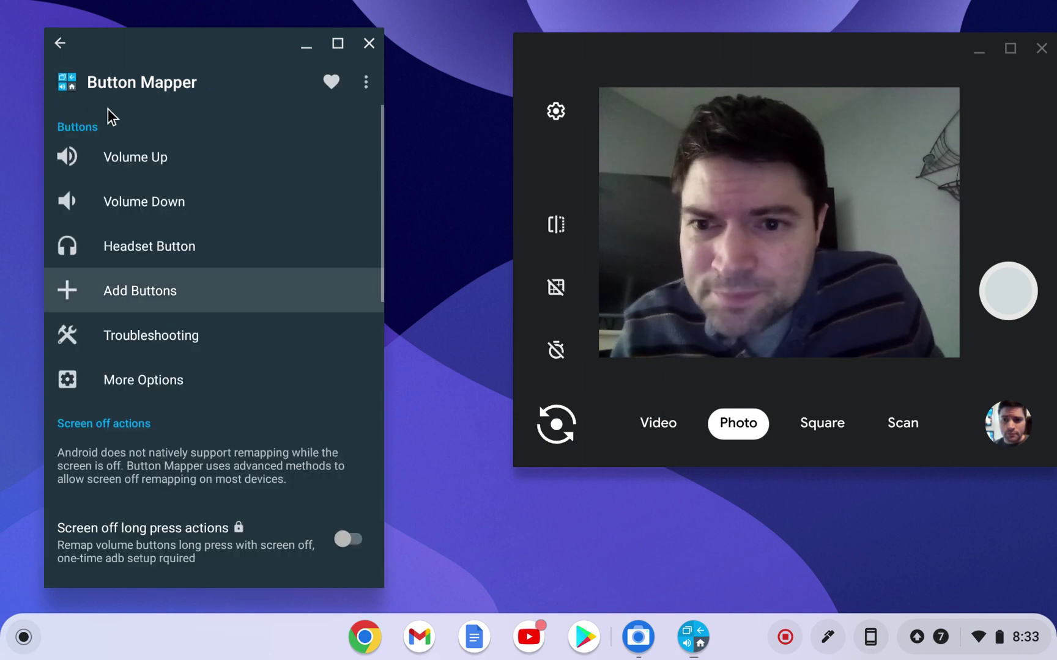
left_click(167, 373)
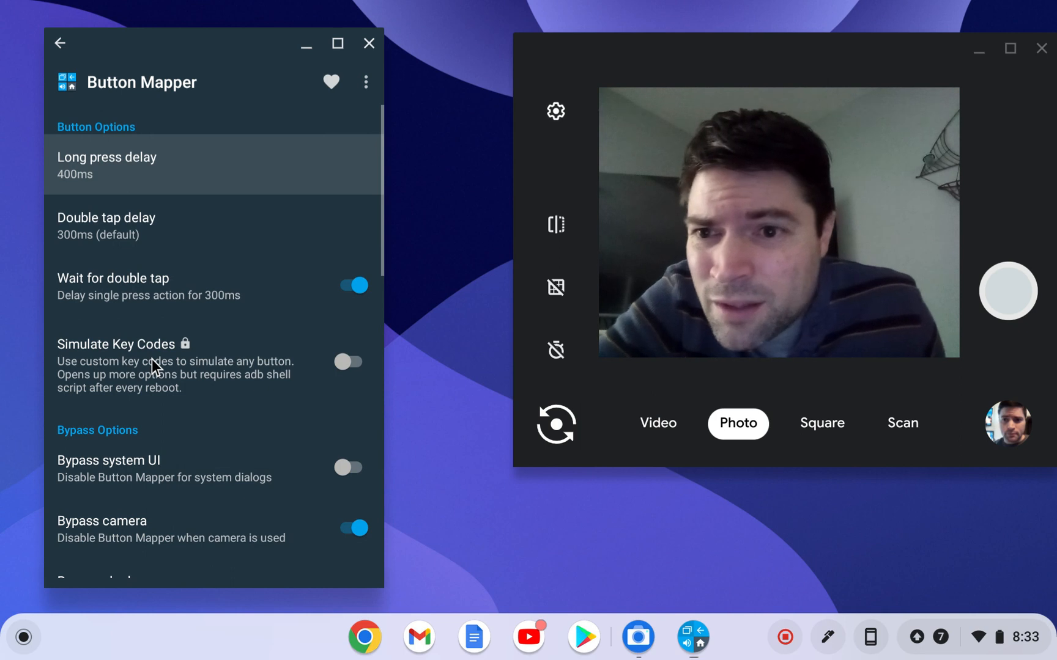
scroll(152, 359, "down", 3)
scroll(152, 357, "down", 2)
scroll(151, 357, "down", 2)
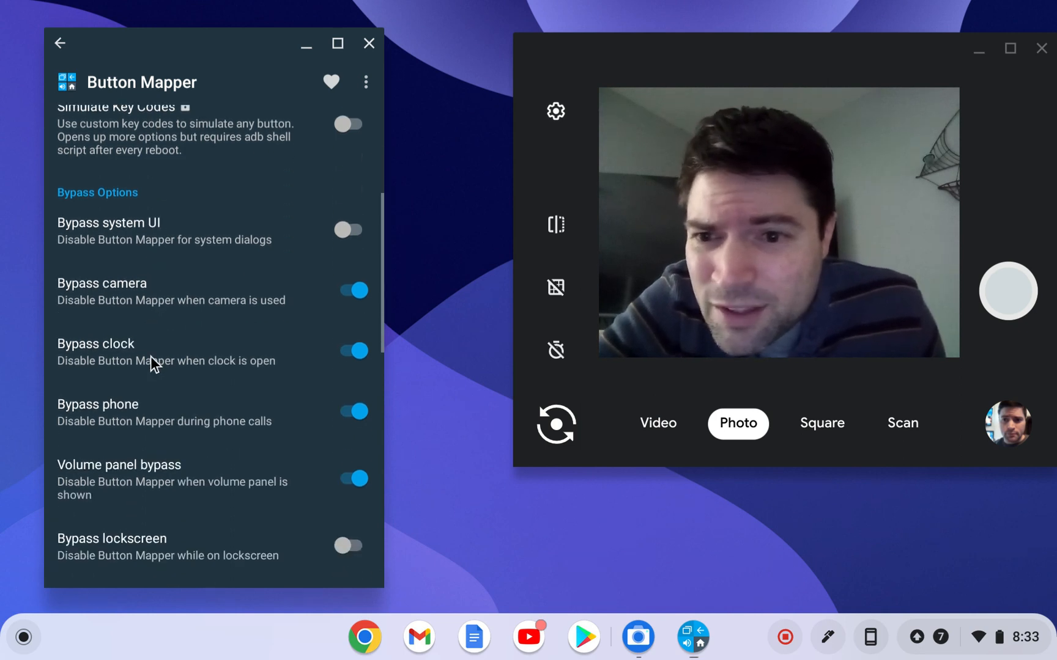
scroll(151, 357, "down", 3)
scroll(151, 357, "down", 2)
scroll(150, 354, "down", 3)
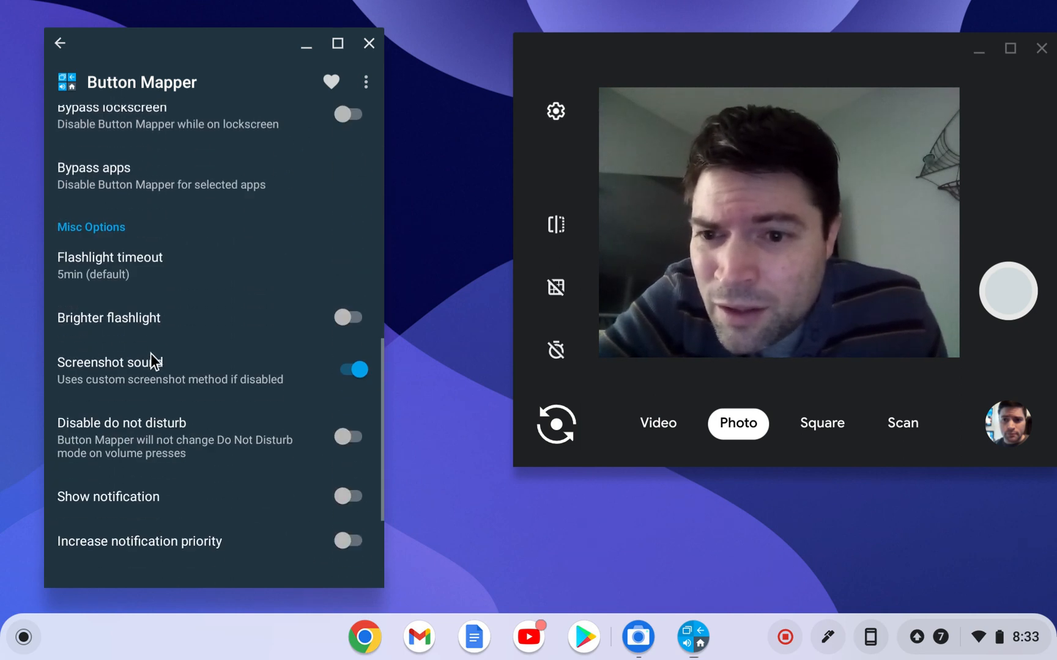
scroll(151, 353, "down", 3)
scroll(162, 339, "down", 2)
scroll(164, 336, "up", 8)
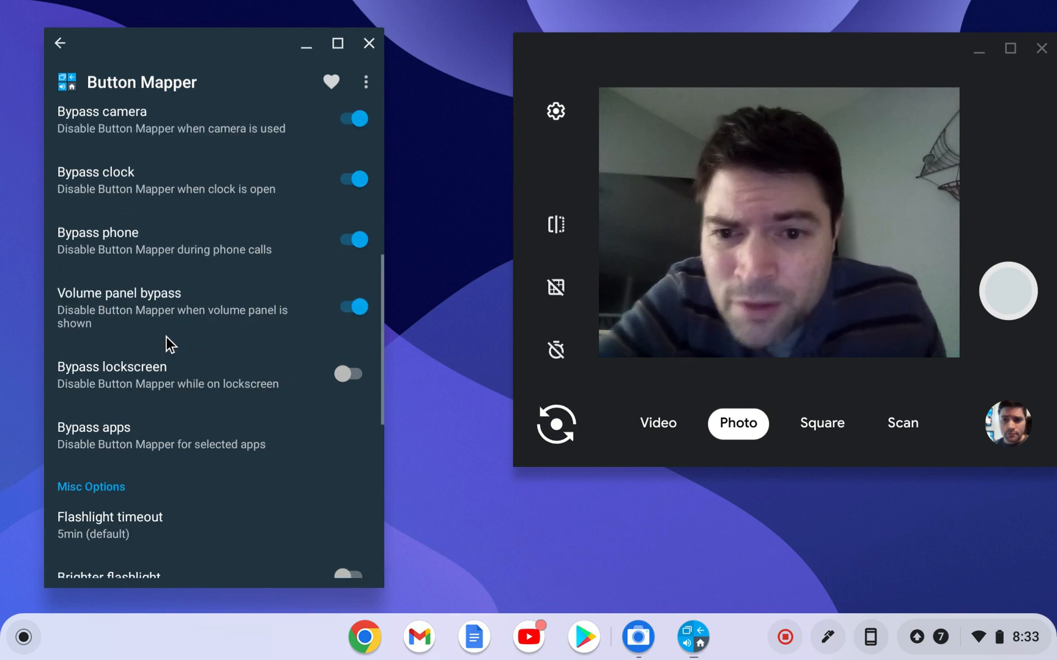
scroll(165, 336, "up", 8)
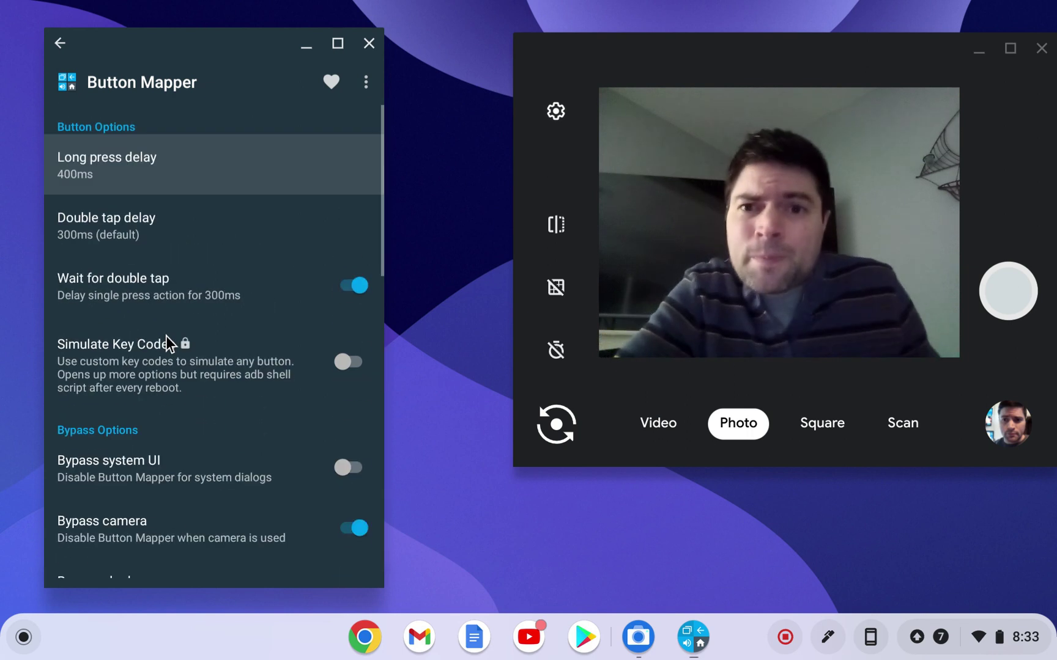
Step: Leave More Options and start adding a button from the now-empty added-buttons list
left_click(60, 43)
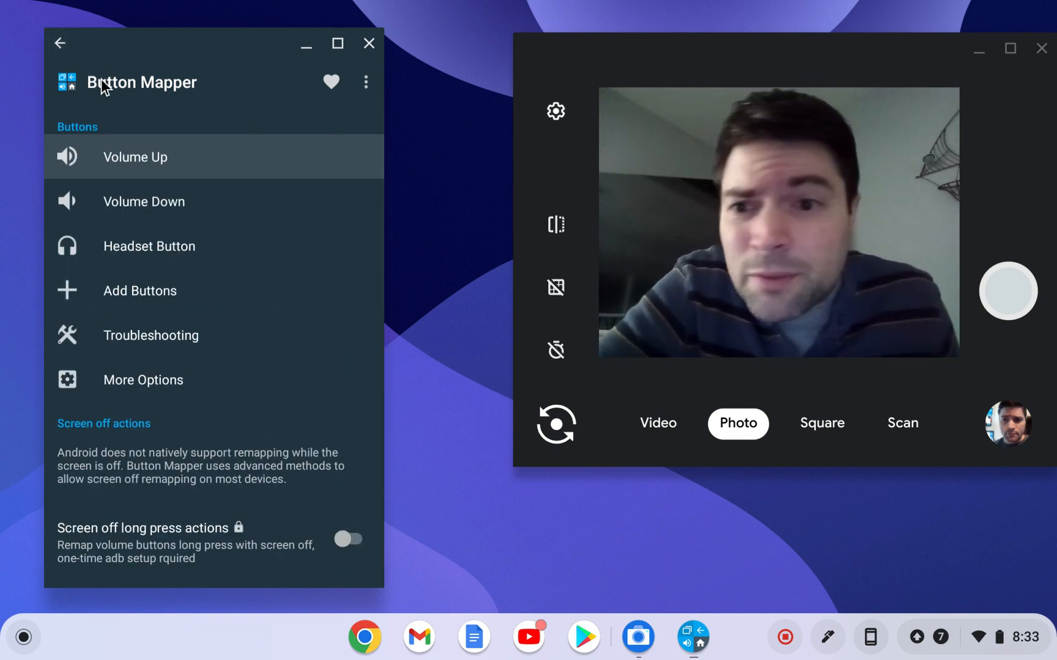
left_click(204, 290)
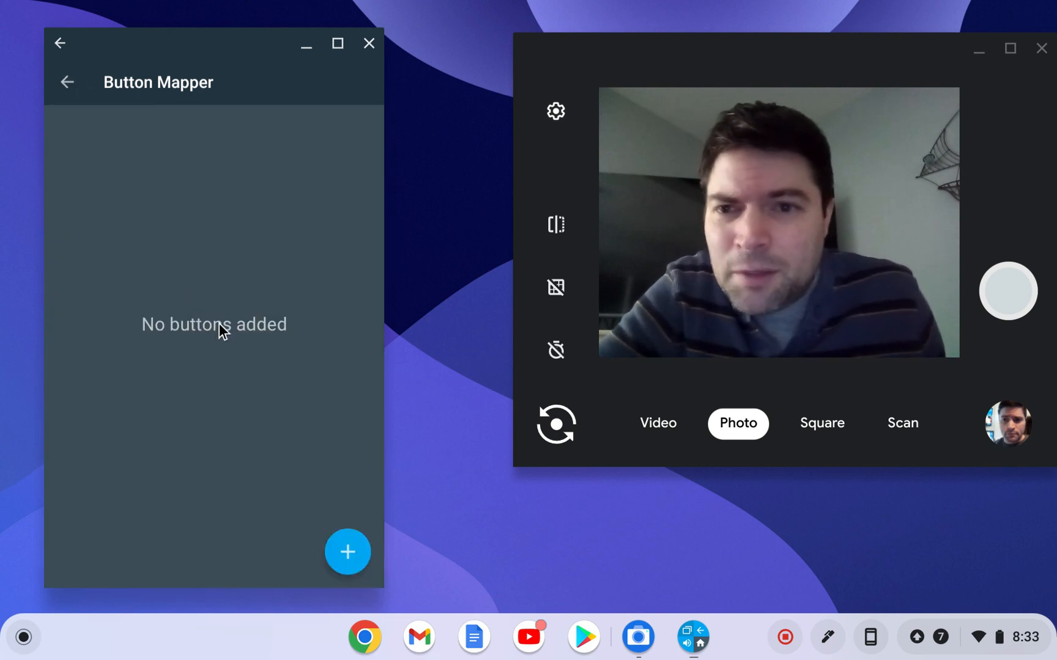
left_click(348, 552)
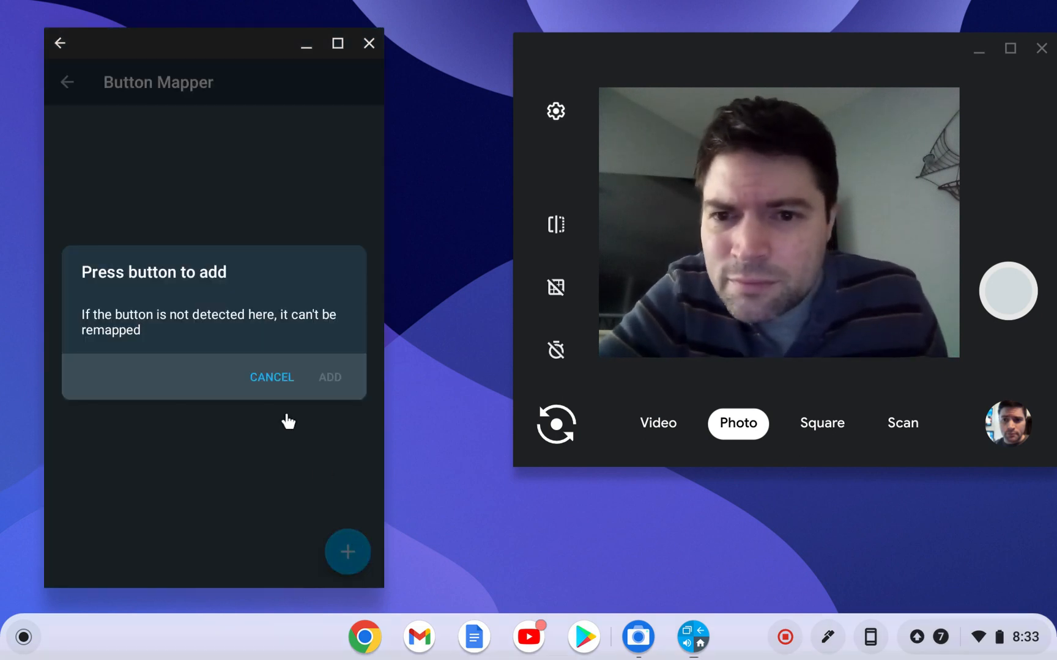
Step: Cancel the 'Press button to add' prompt and return to the main buttons menu
left_click(288, 391)
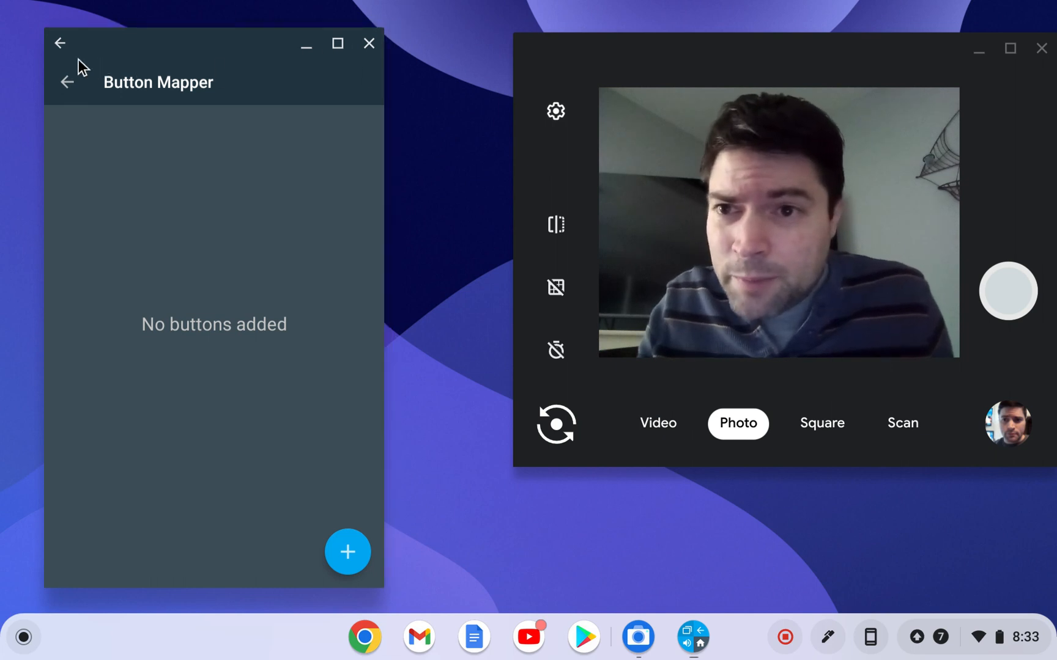
left_click(60, 44)
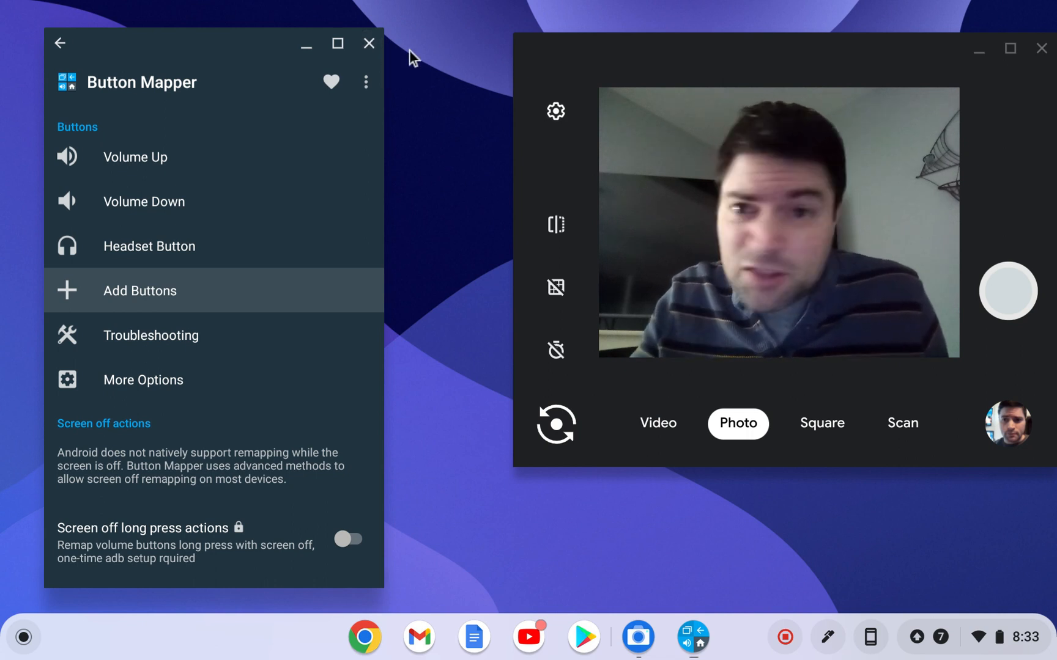
Step: Close the Button Mapper window, leaving only the Camera app on the desktop
left_click(370, 43)
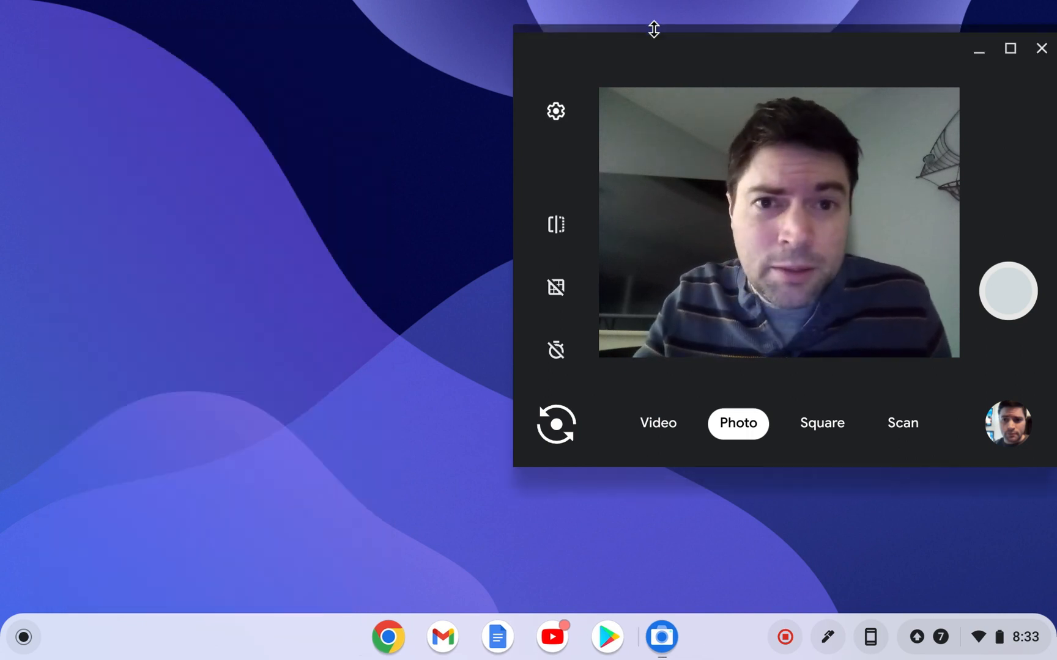
left_click_drag(628, 41, 295, 73)
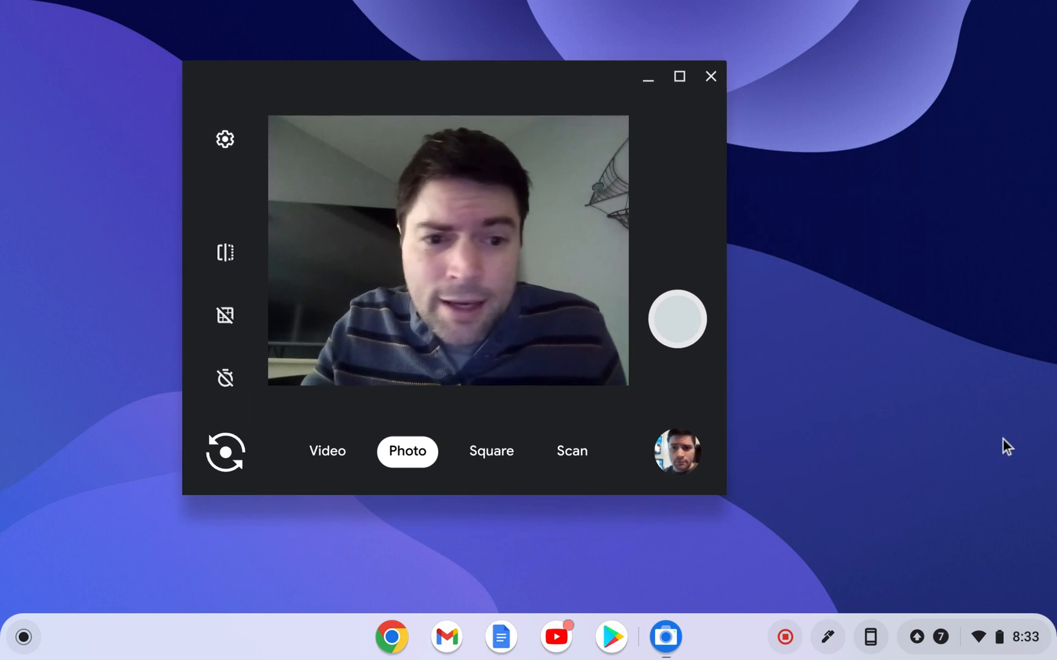